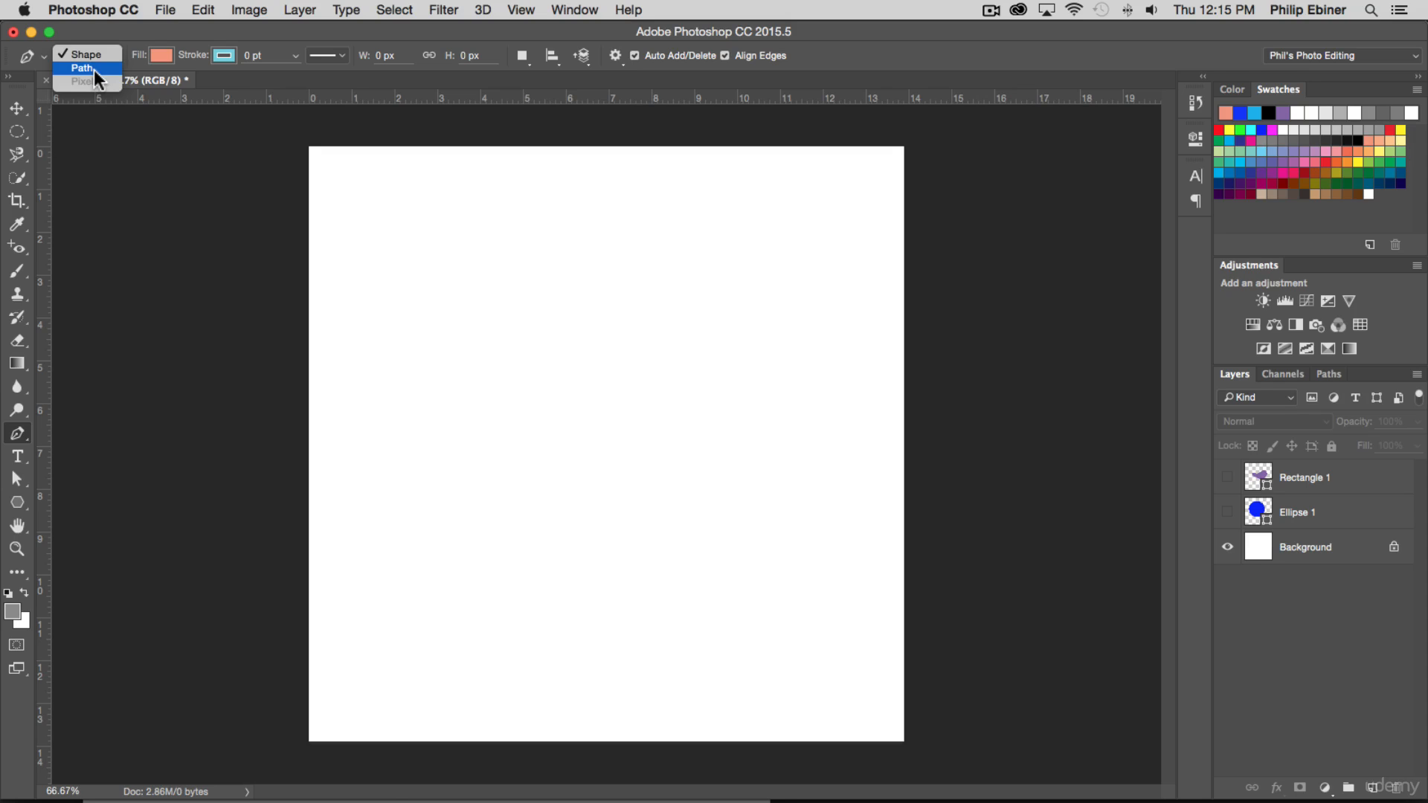
- Keep the Pen tool in Shape mode and set its fill to the teal swatch
click(94, 53)
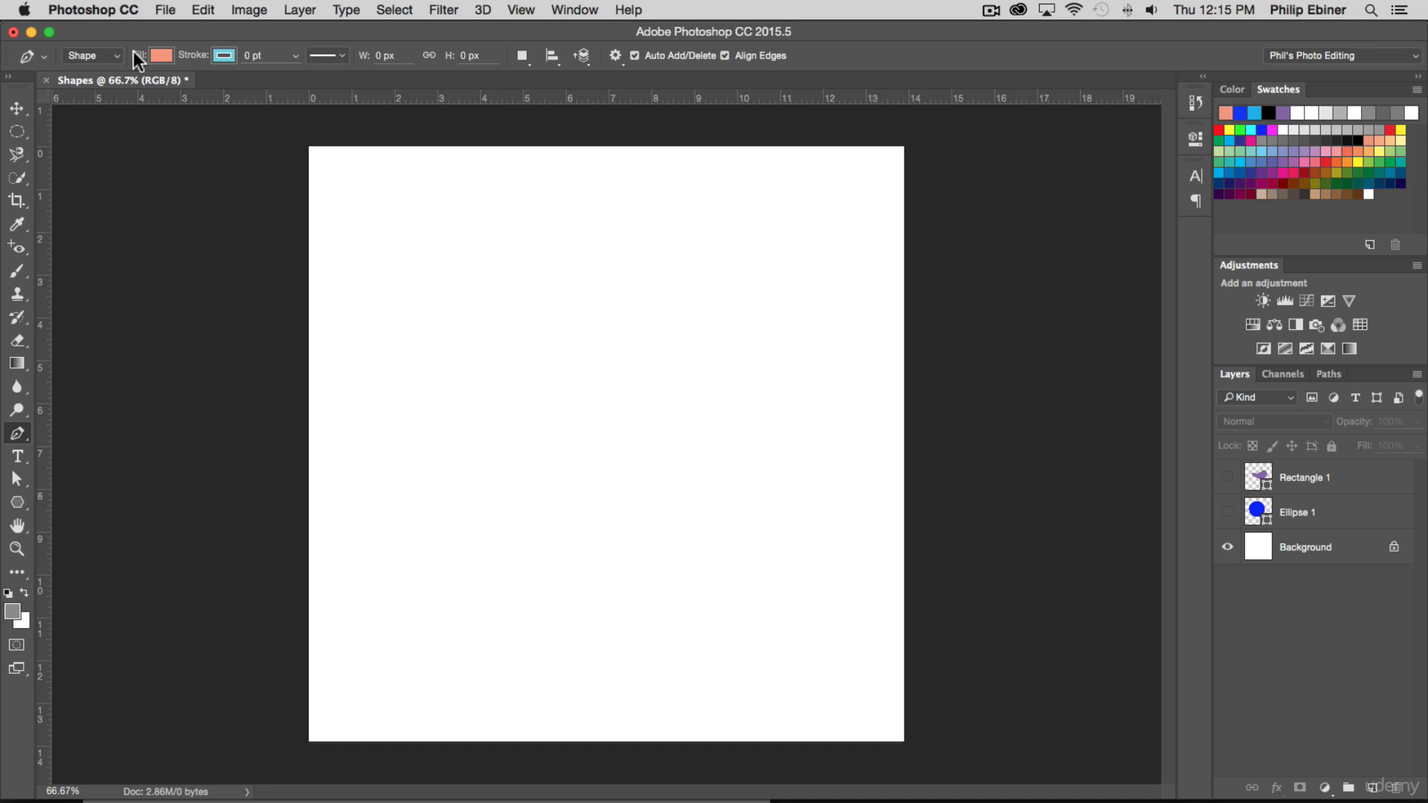
click(162, 55)
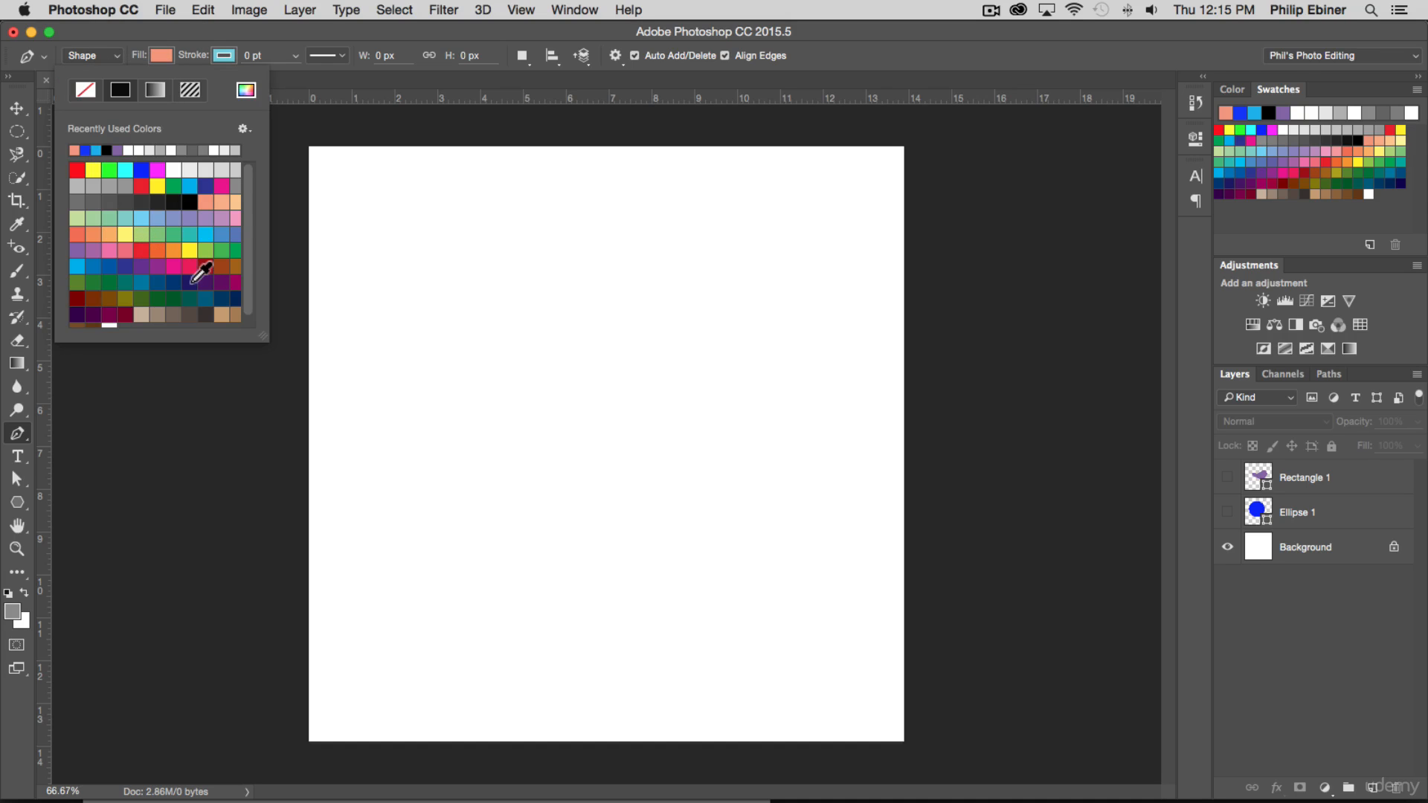
scroll(193, 277, down, 1)
click(192, 222)
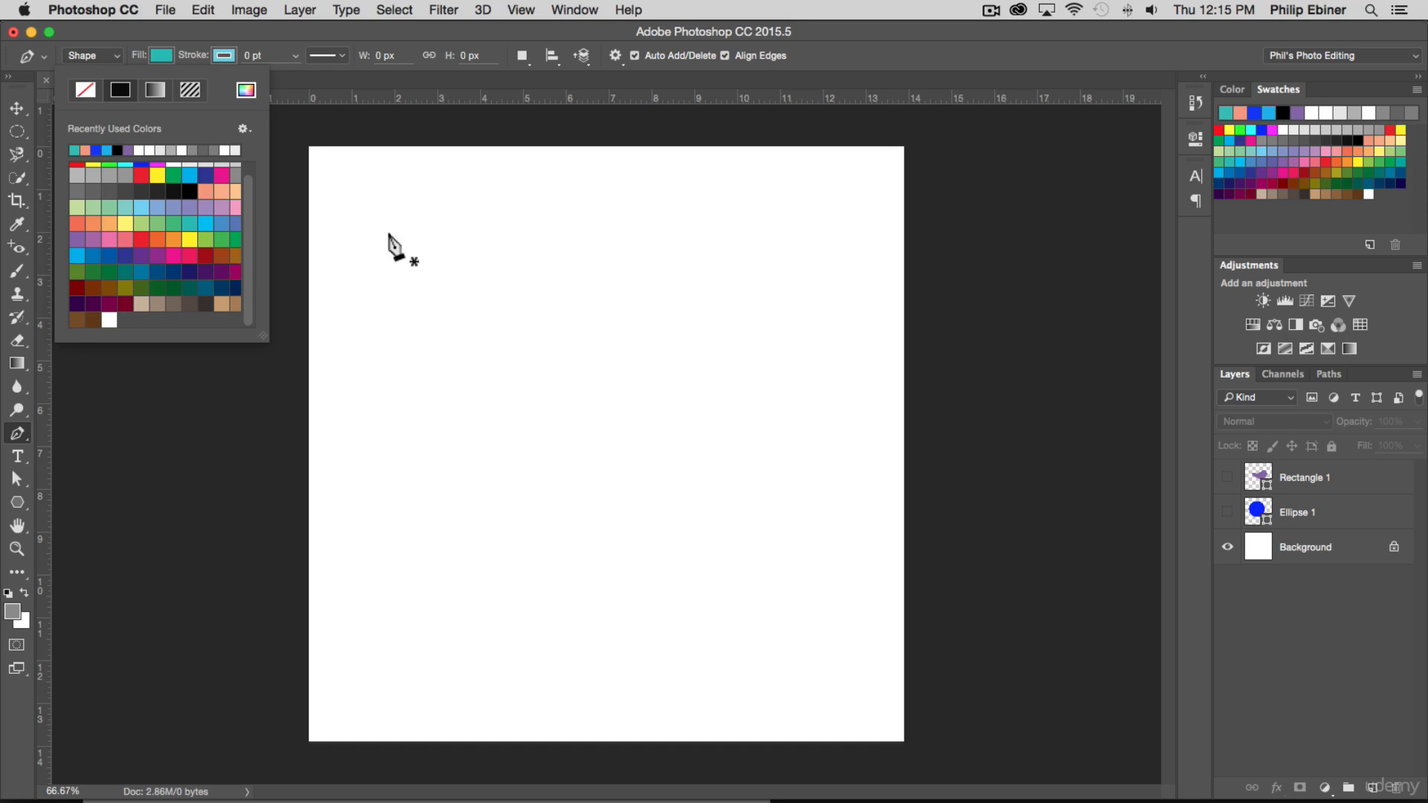
click(279, 33)
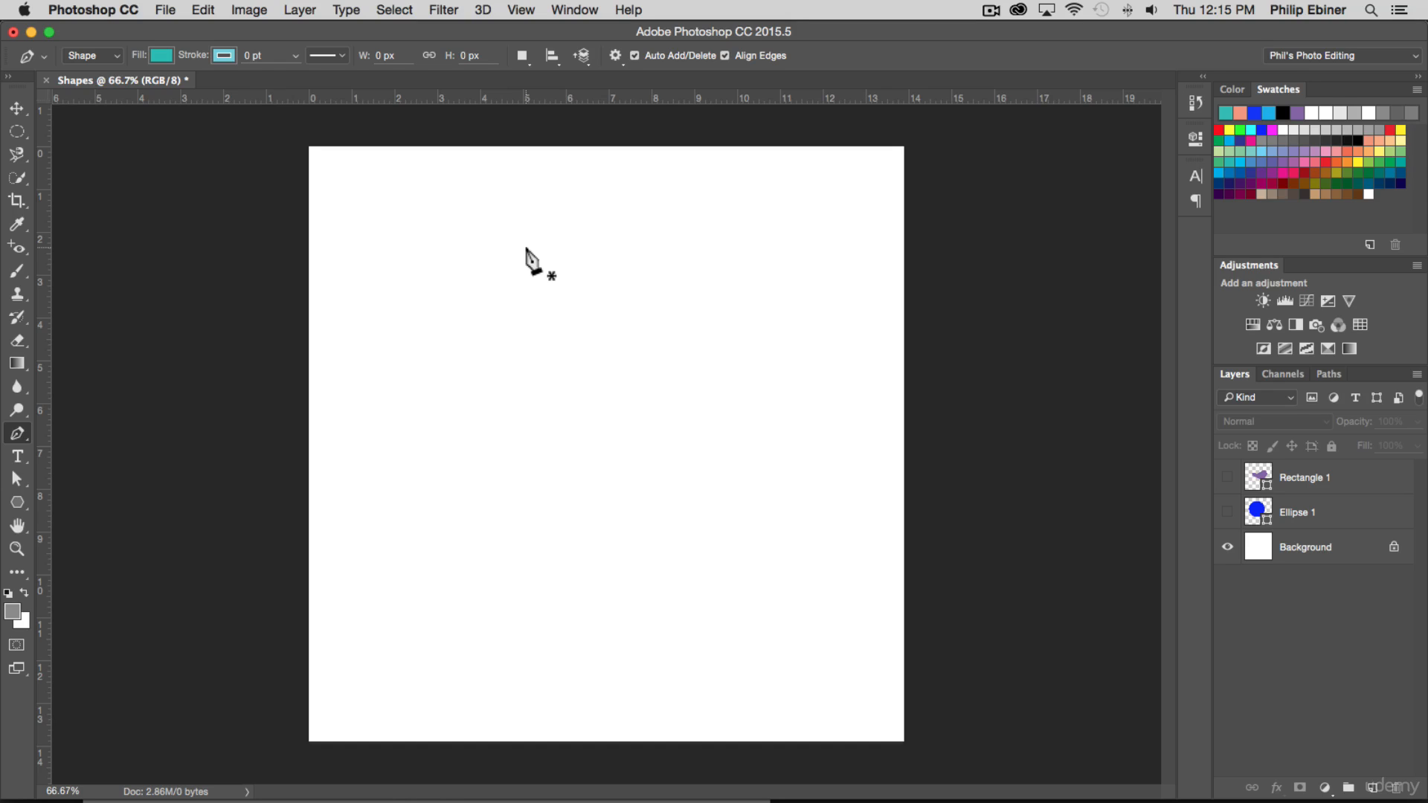
- Delete the hidden Rectangle 1 and Ellipse 1 layers
click(1355, 489)
key(BackSpace)
key(BackSpace)
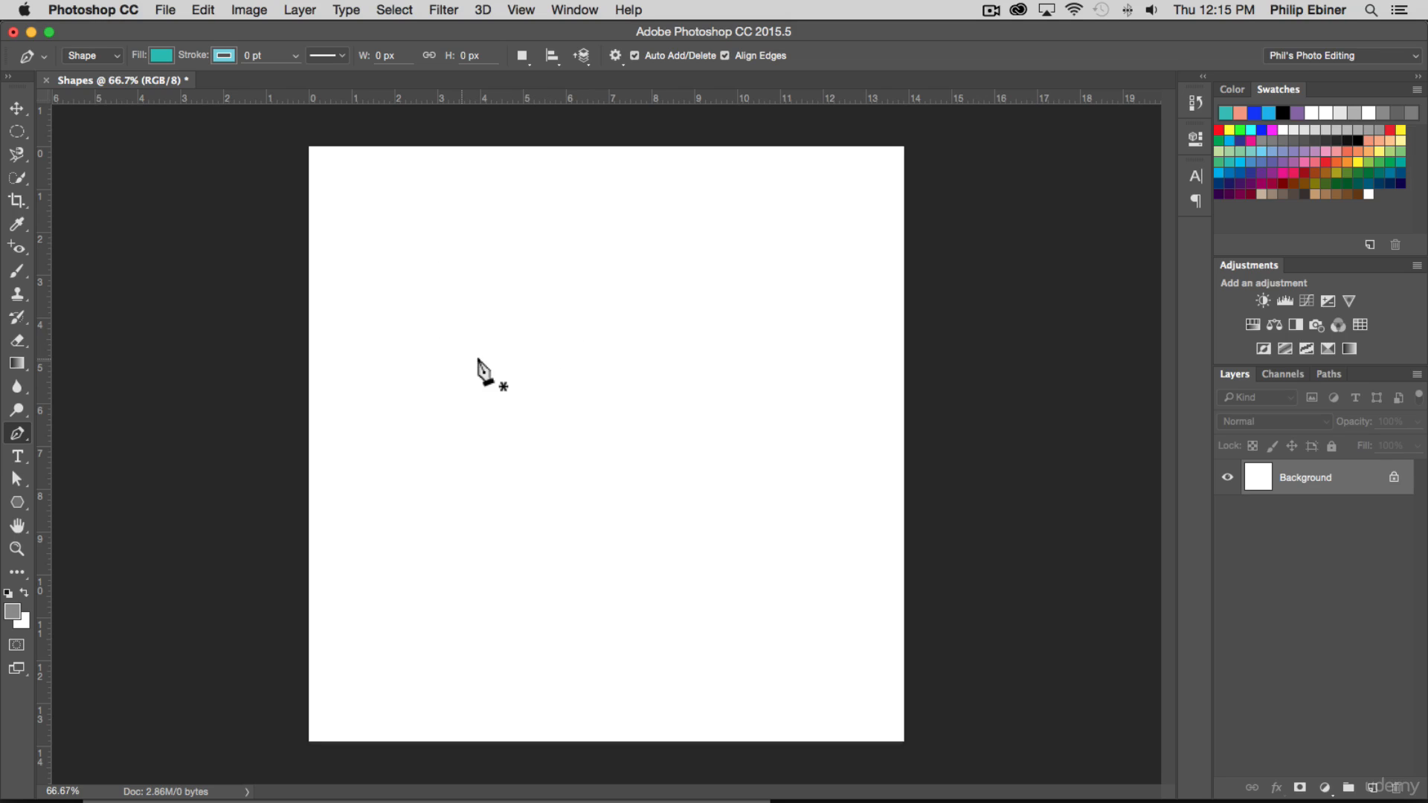
- Draw a closed four-sided teal shape about 535 by 392 px with straight Pen segments in the canvas's upper half
click(592, 253)
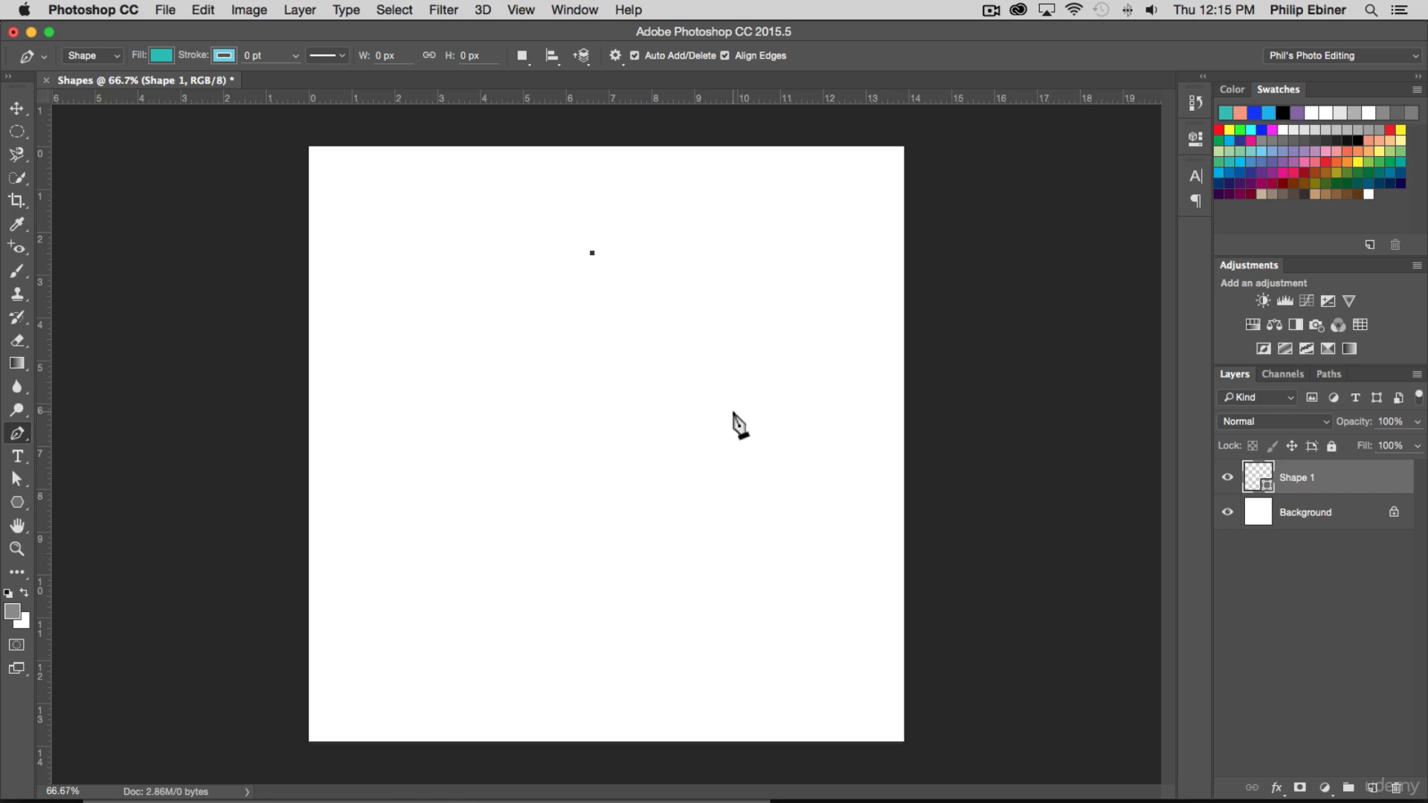
click(707, 481)
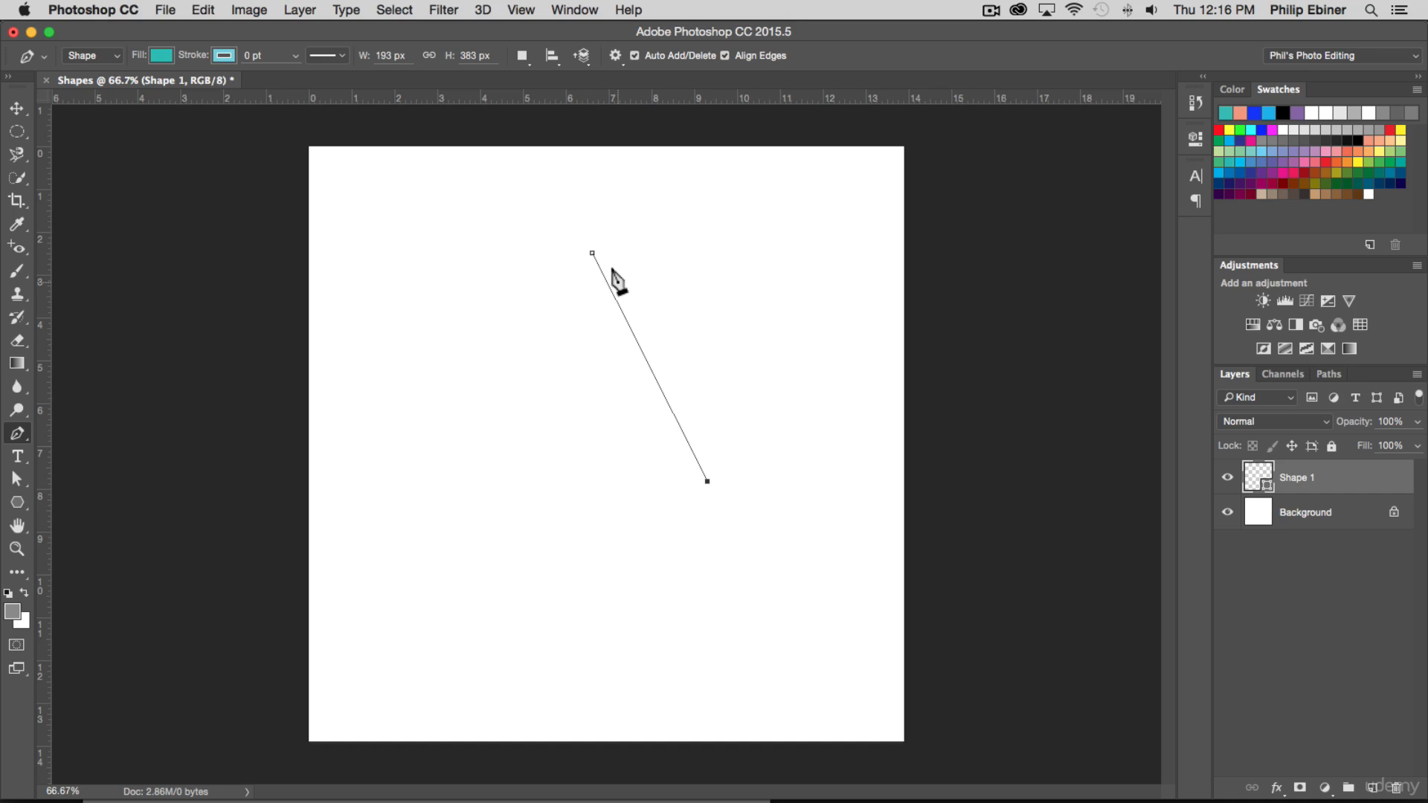
click(458, 486)
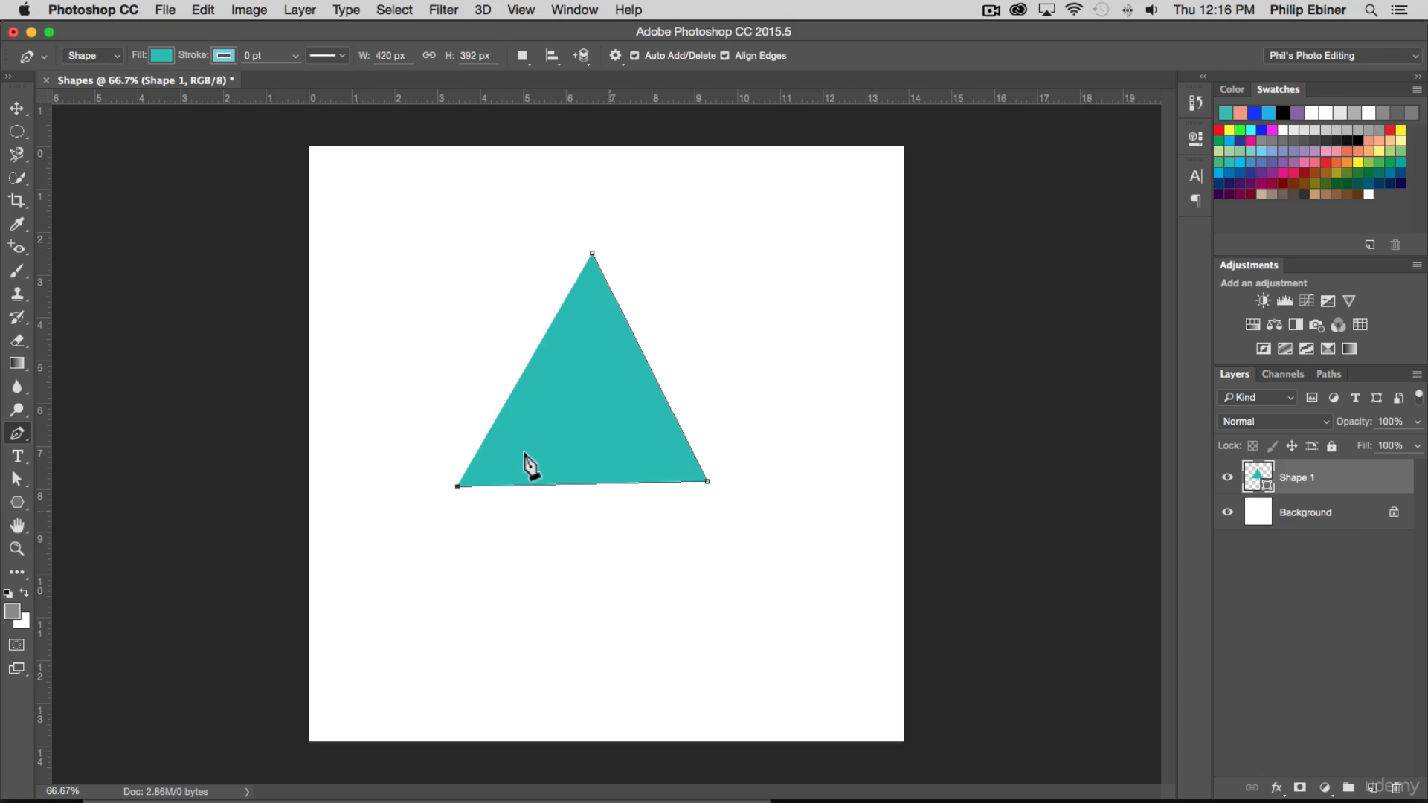
click(388, 260)
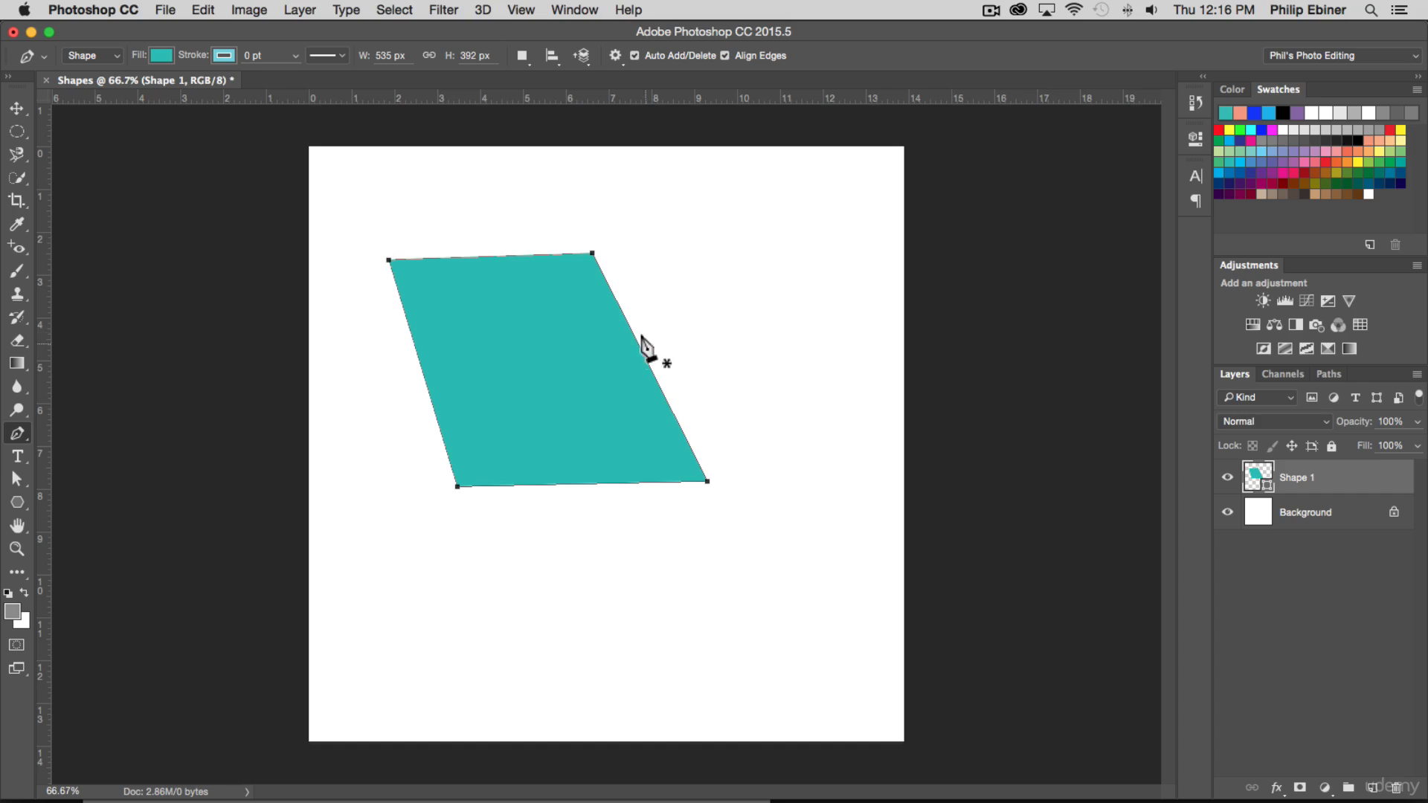
- Add an anchor point midway along the shape's upper edge, raise it into a curve and tilt its direction handle
click(492, 256)
click(492, 256)
click(492, 257)
click(18, 432)
click(497, 246)
drag(491, 257, 485, 206)
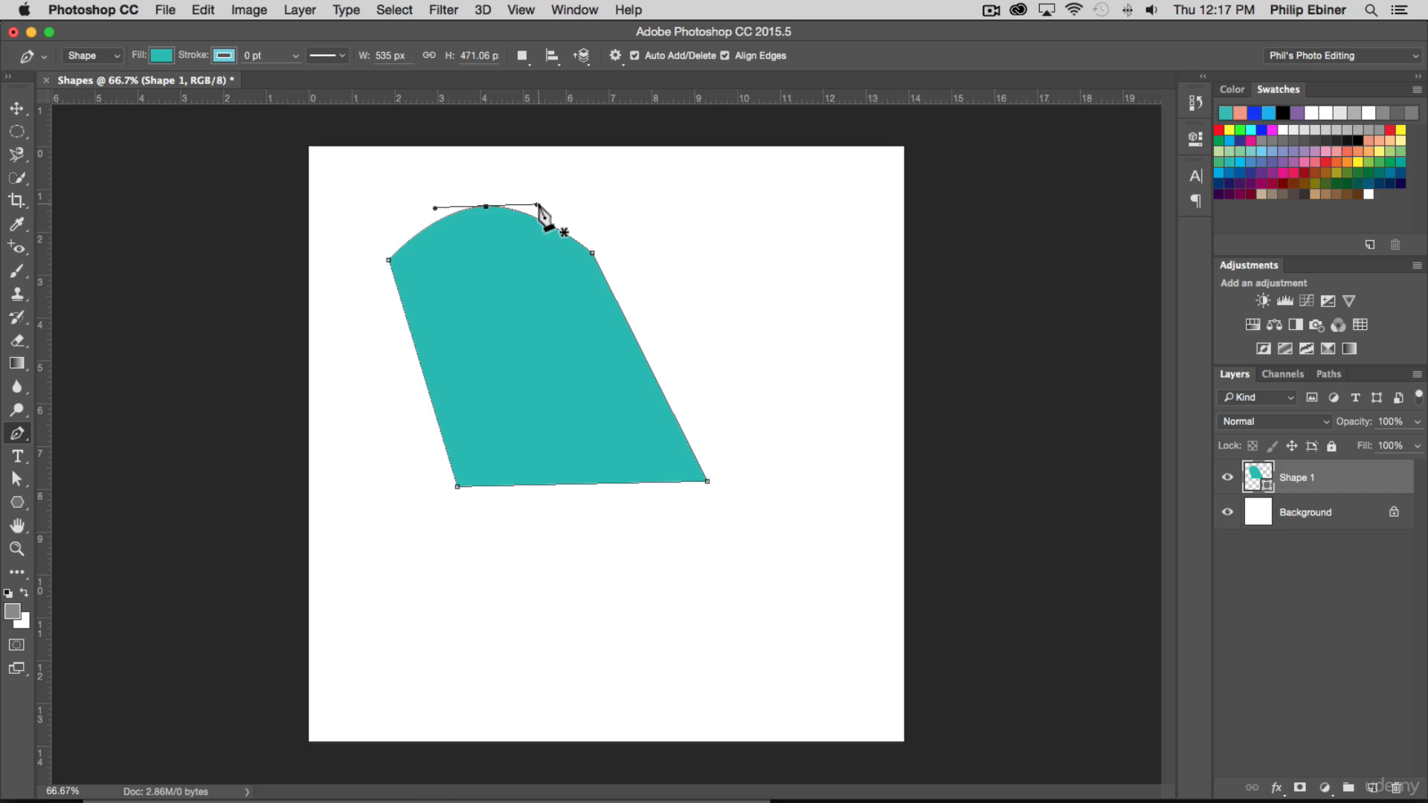
drag(563, 209, 513, 174)
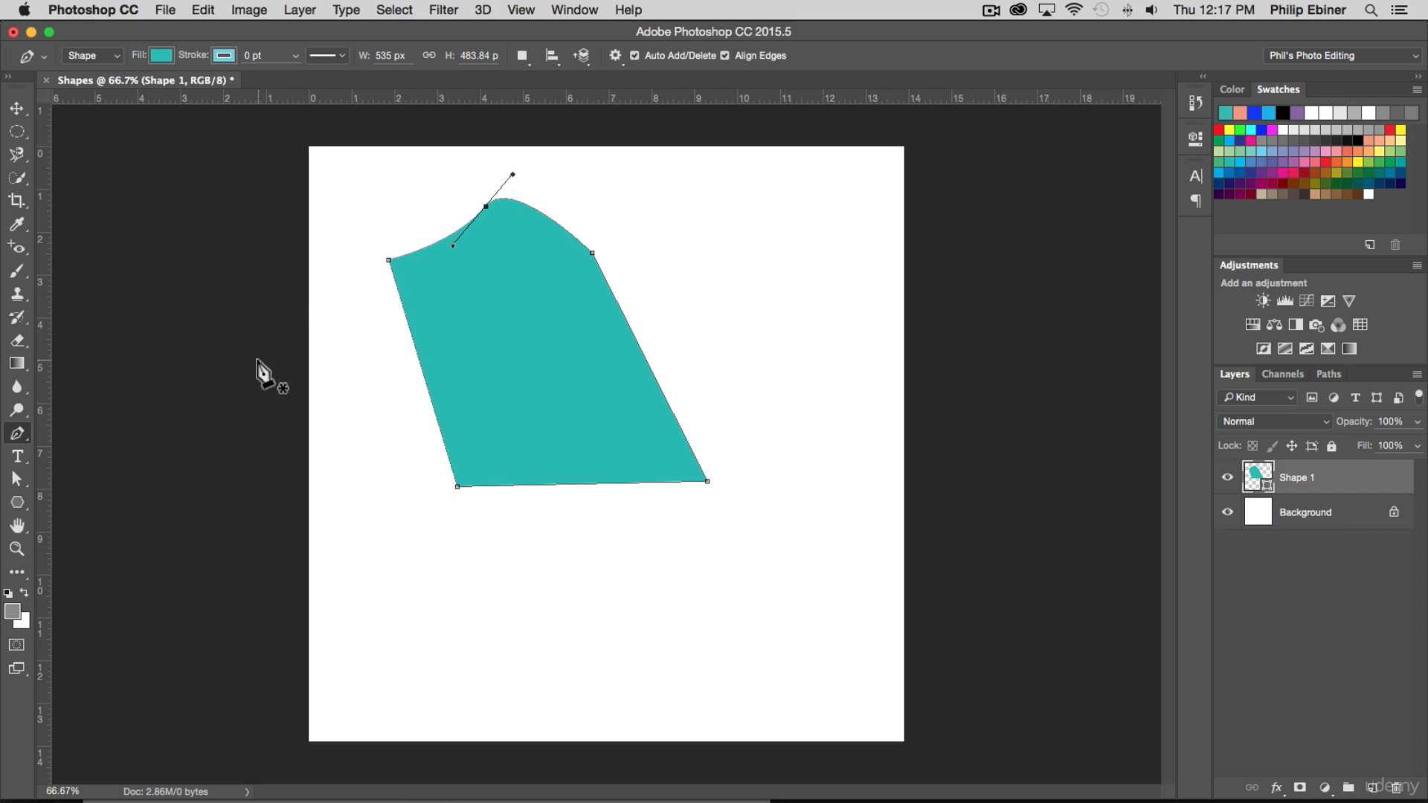
- Move the teal shape toward the canvas's lower right and enlarge it to about 921 by 833 px
click(17, 109)
drag(480, 284, 576, 429)
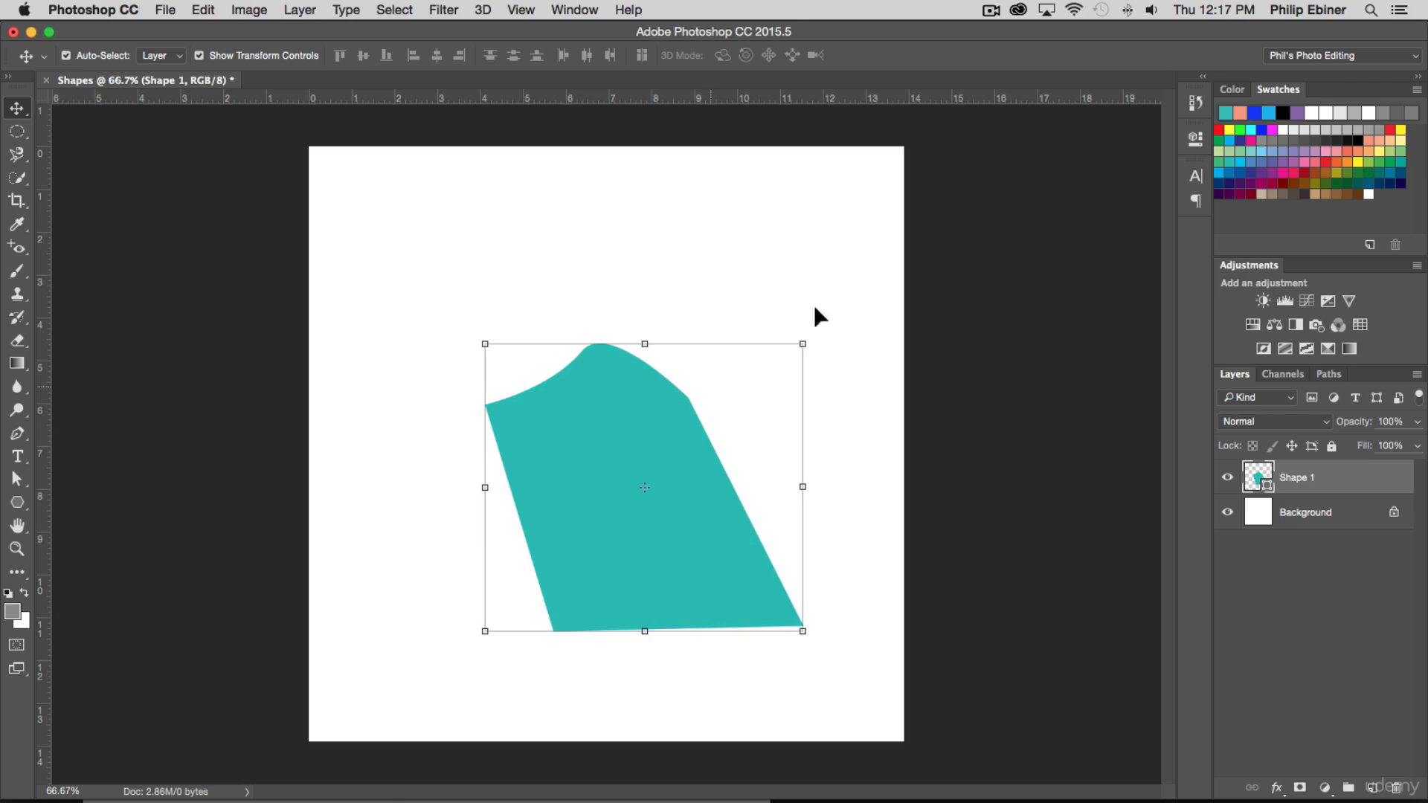
click(776, 281)
drag(644, 534, 792, 669)
drag(623, 472, 361, 298)
key(Return)
click(1155, 361)
click(590, 400)
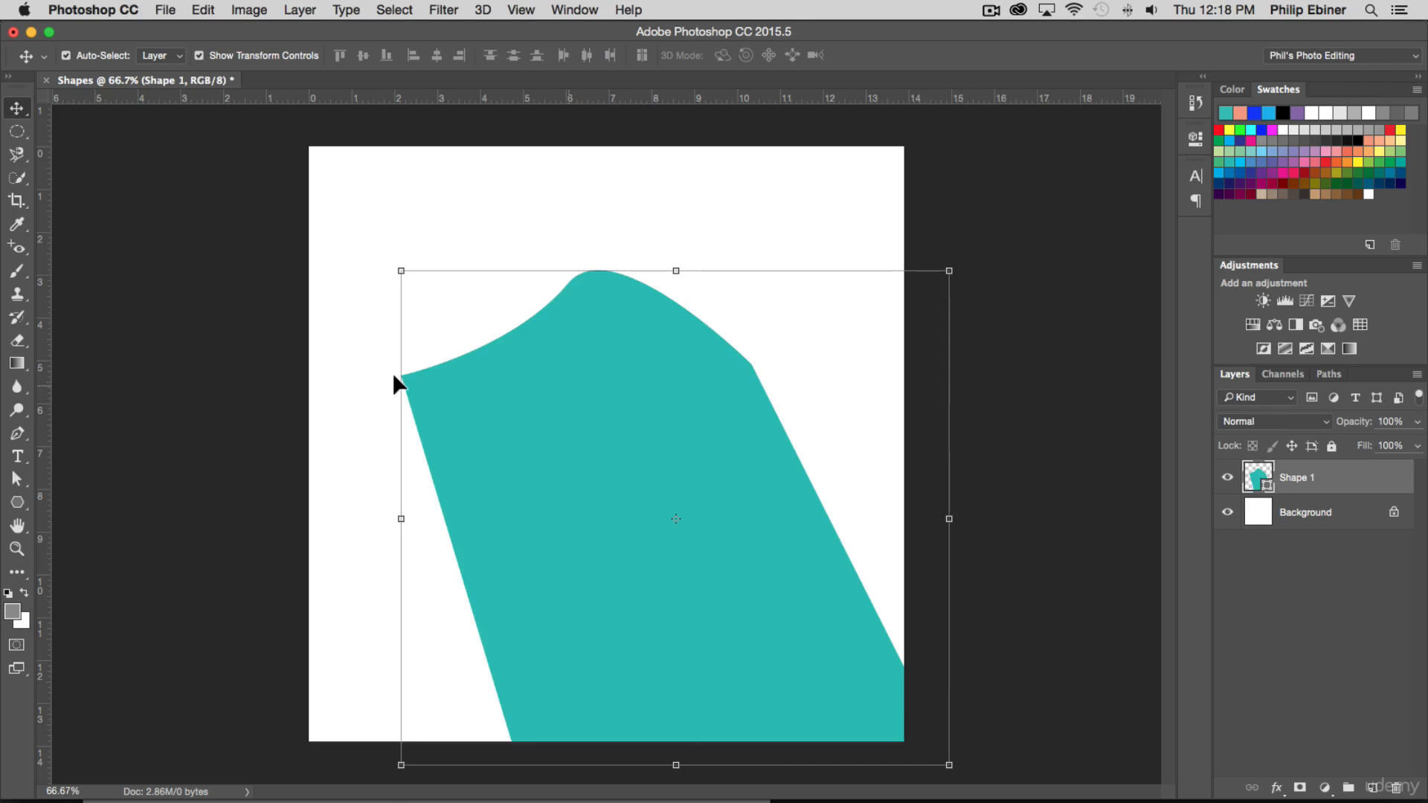
- Draw a separate closed triangle about 122 by 86 px with the Pen tool, above and left of the large shape
click(18, 433)
click(75, 428)
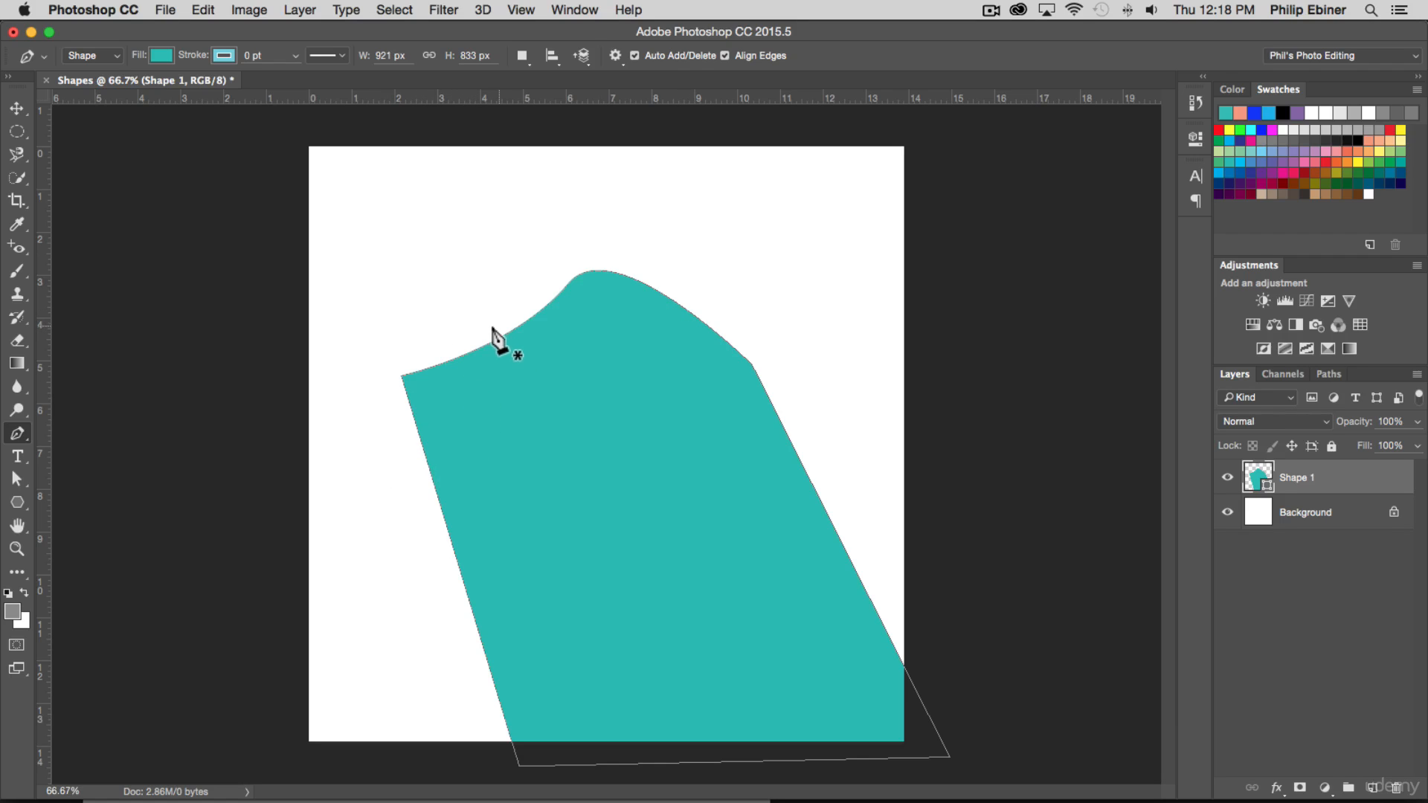
click(410, 215)
click(390, 265)
click(463, 234)
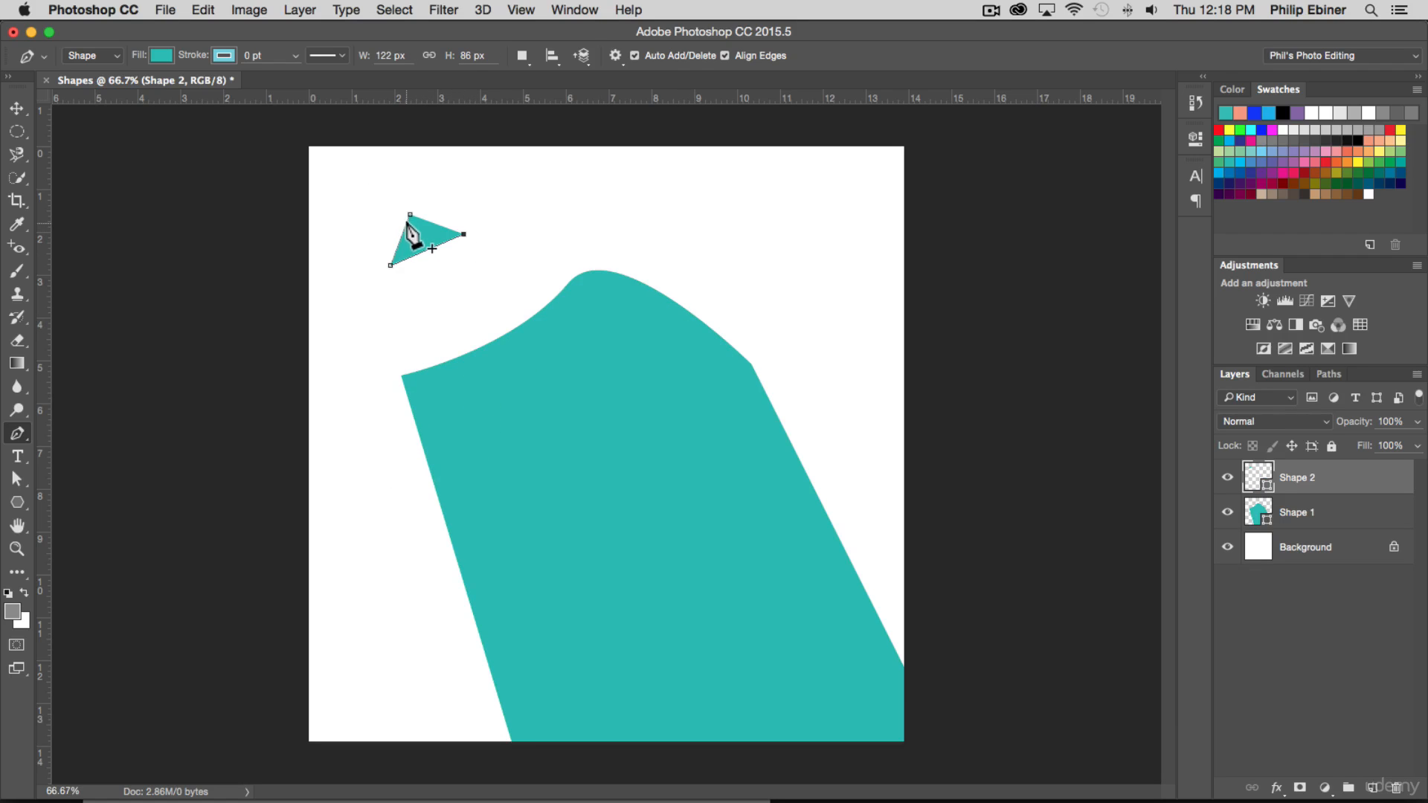
click(410, 215)
- Undo the small triangle until its layer is removed
key(super+z)
key(super+z)
key(alt+super+z)
key(alt+super+z)
key(alt+super+z)
key(alt+super+z)
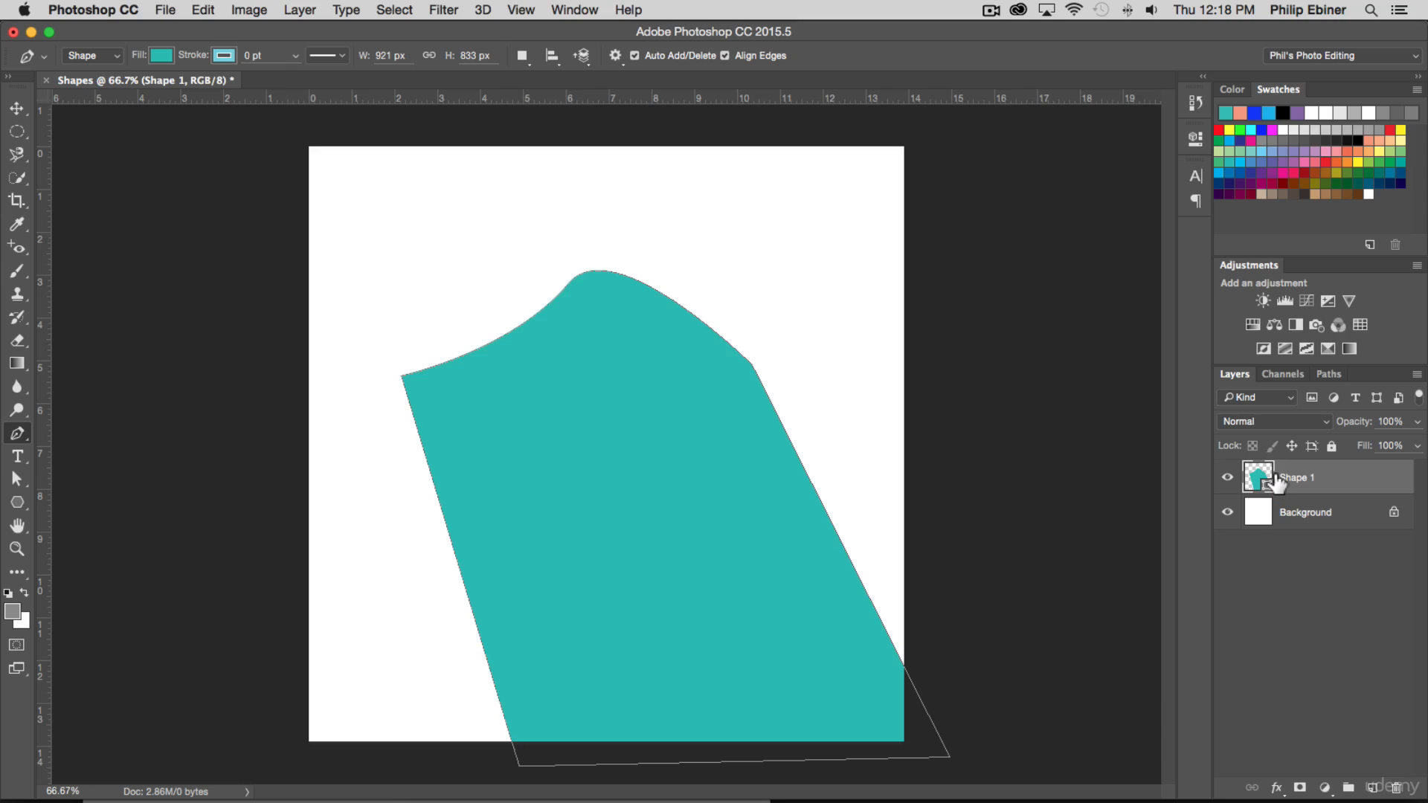
- Nudge the shape's peak anchor with Direct Selection and pull its upper-left and upper-right anchors out to the canvas sides
click(16, 479)
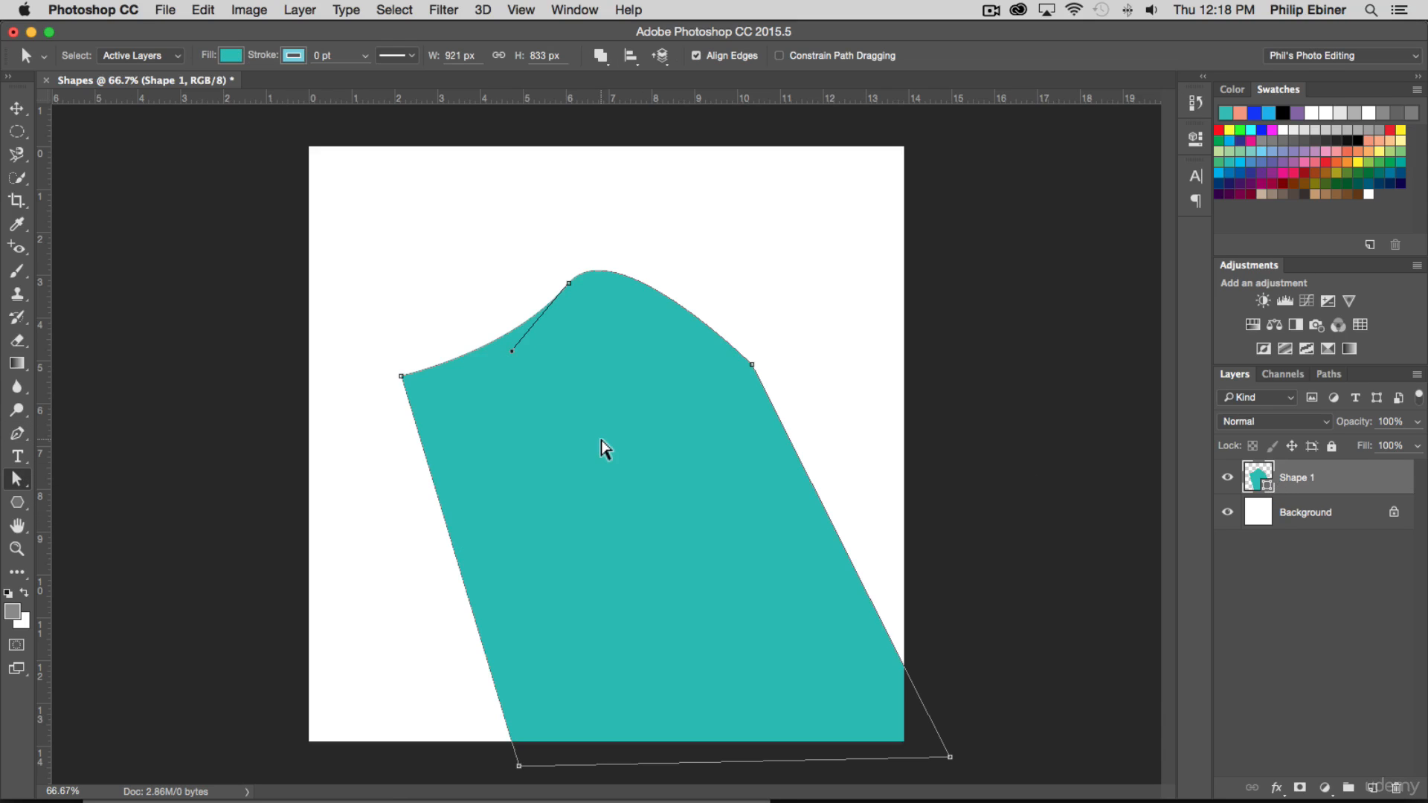
mouse_move(571, 290)
mouse_down()
mouse_move(558, 319)
mouse_move(565, 294)
mouse_up()
drag(402, 377, 293, 351)
drag(751, 364, 909, 400)
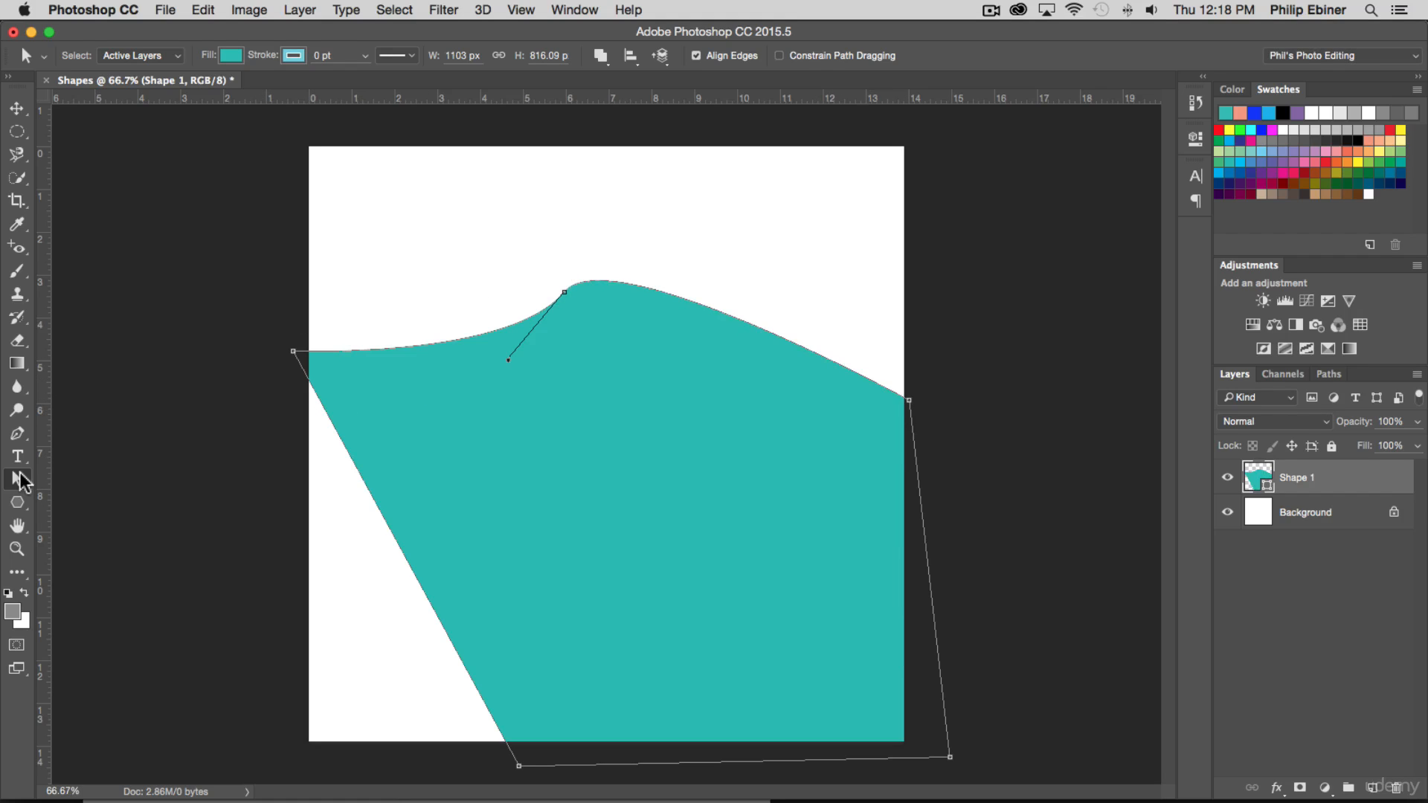
- Add anchor points midway along the shape's slanted left edge and on its upper-right curve
drag(20, 482, 102, 494)
click(18, 436)
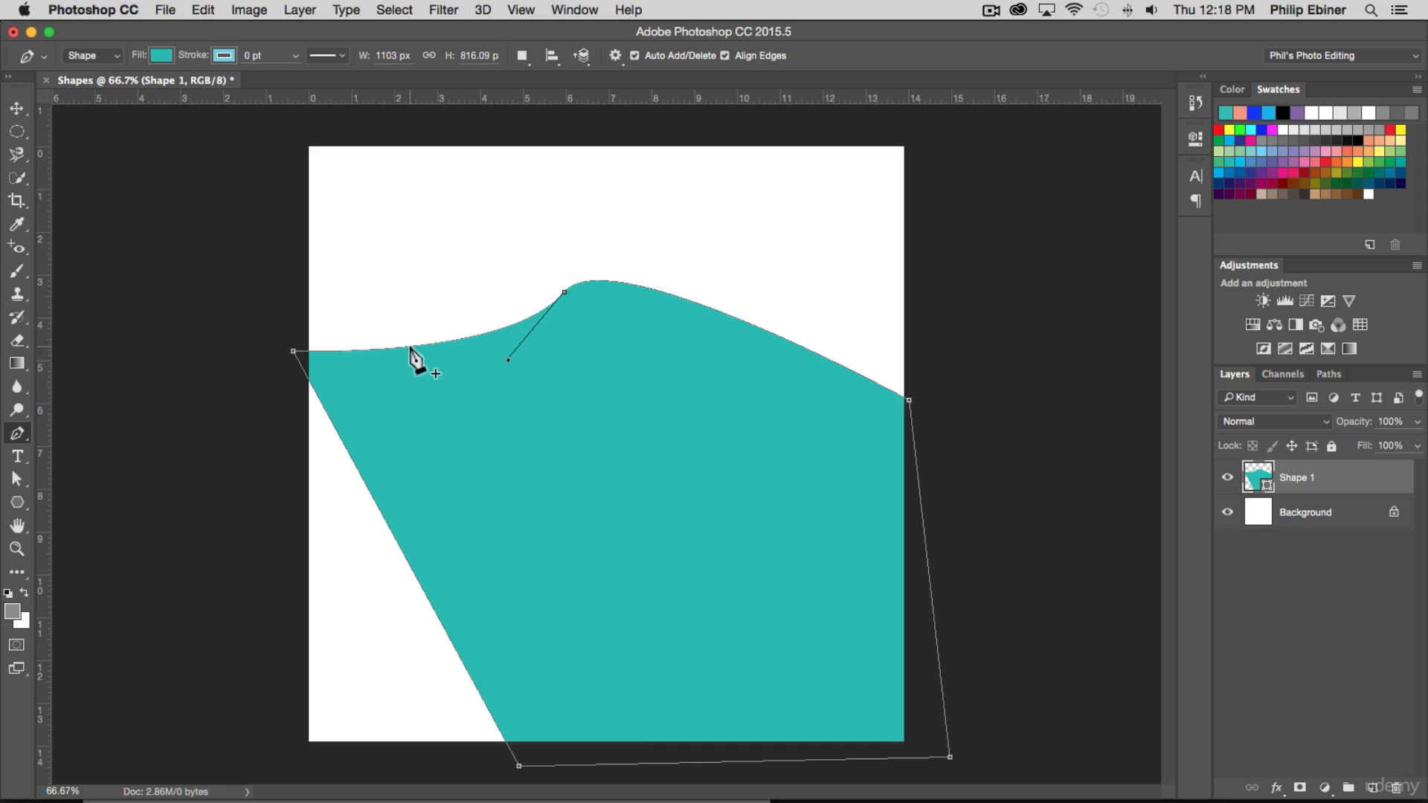
click(394, 539)
click(753, 324)
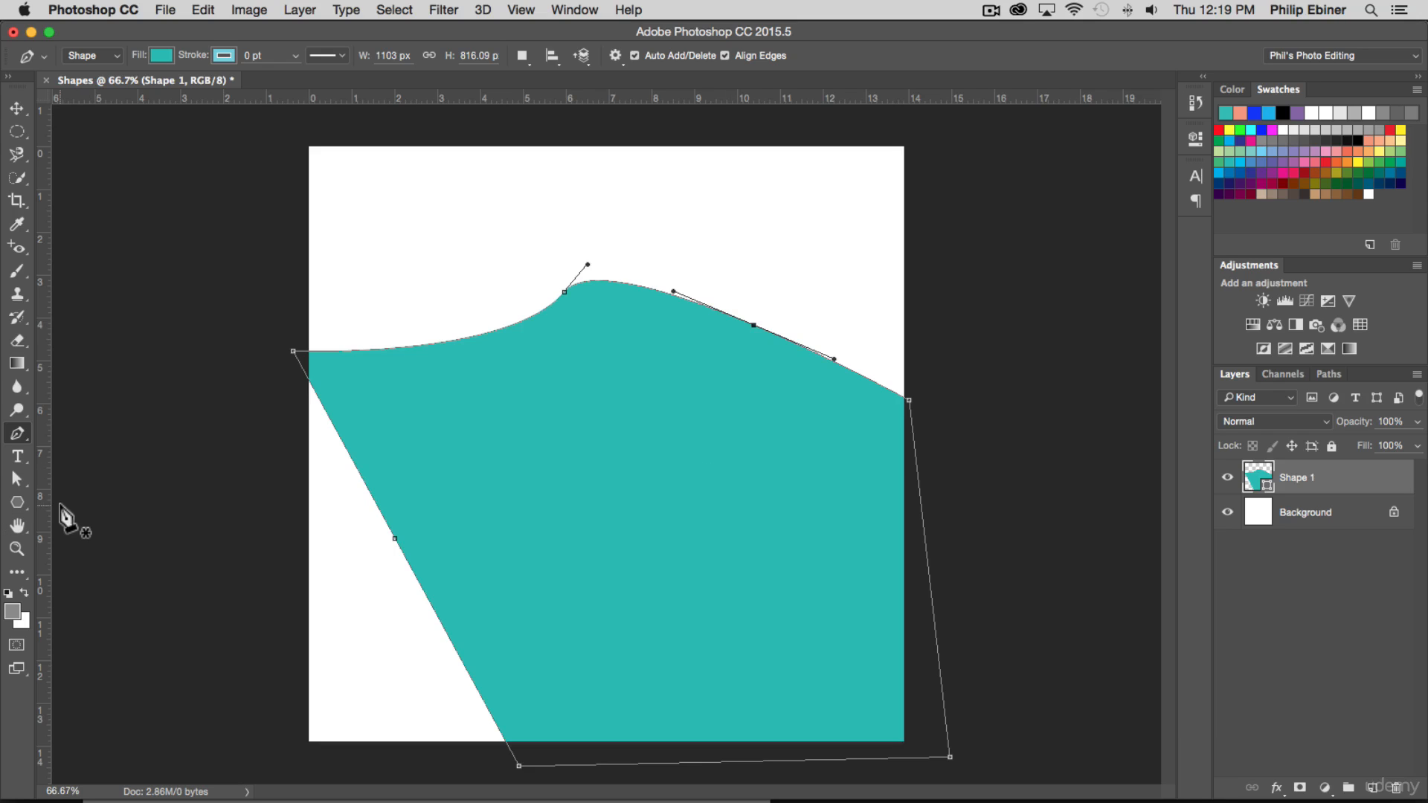
- Pull the two added anchor points outward to bulge the upper-right curve and left edge, then deselect the path
click(17, 479)
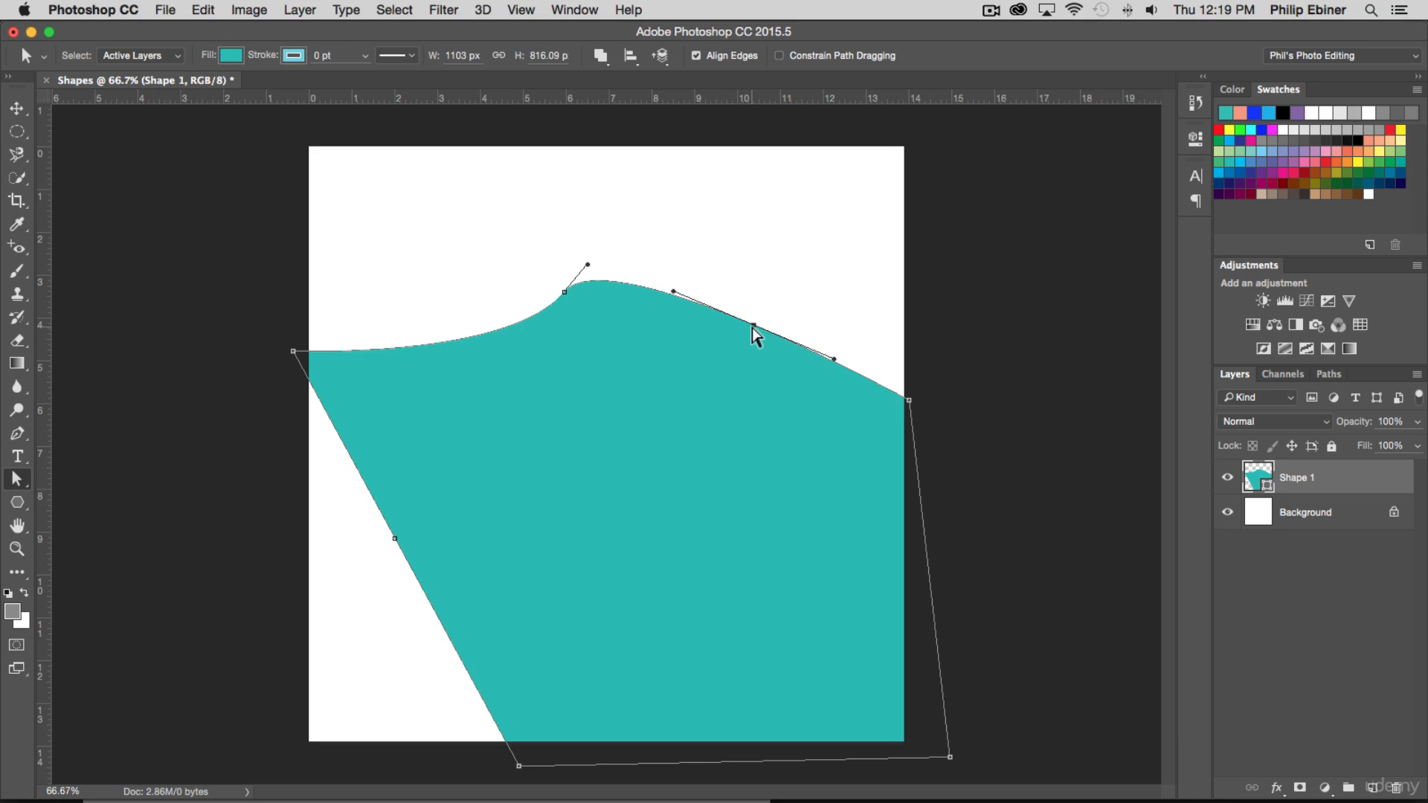
drag(753, 327, 825, 265)
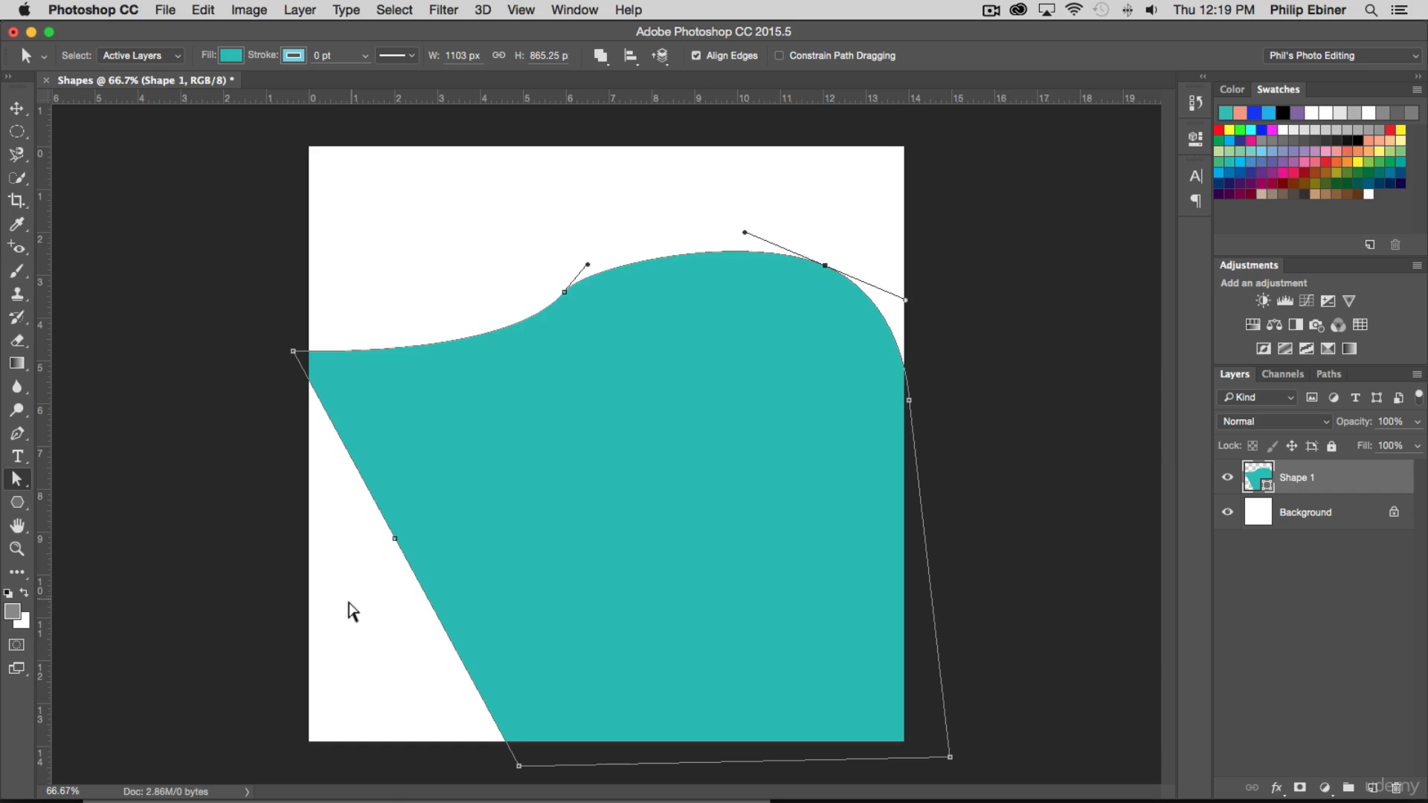
drag(392, 543, 322, 583)
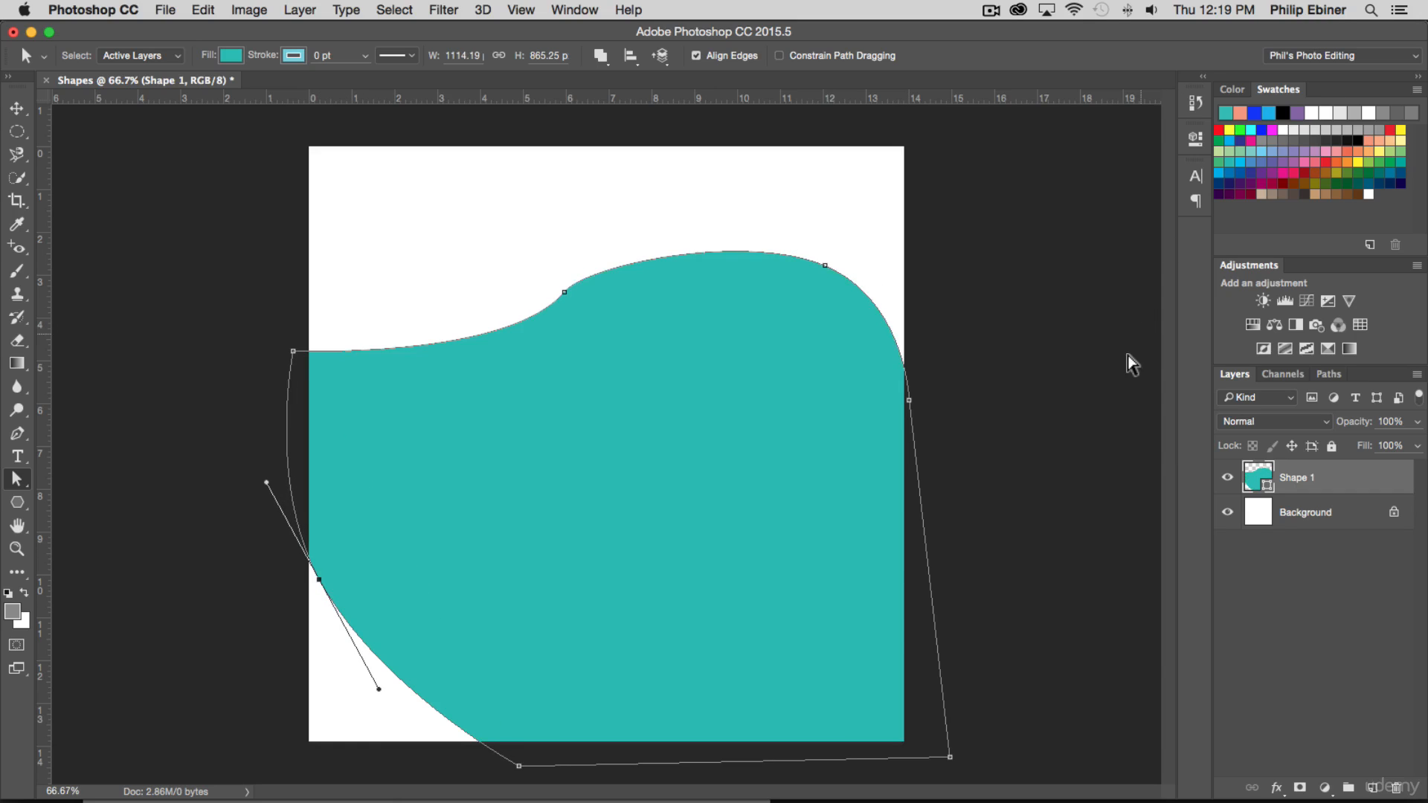
click(1093, 347)
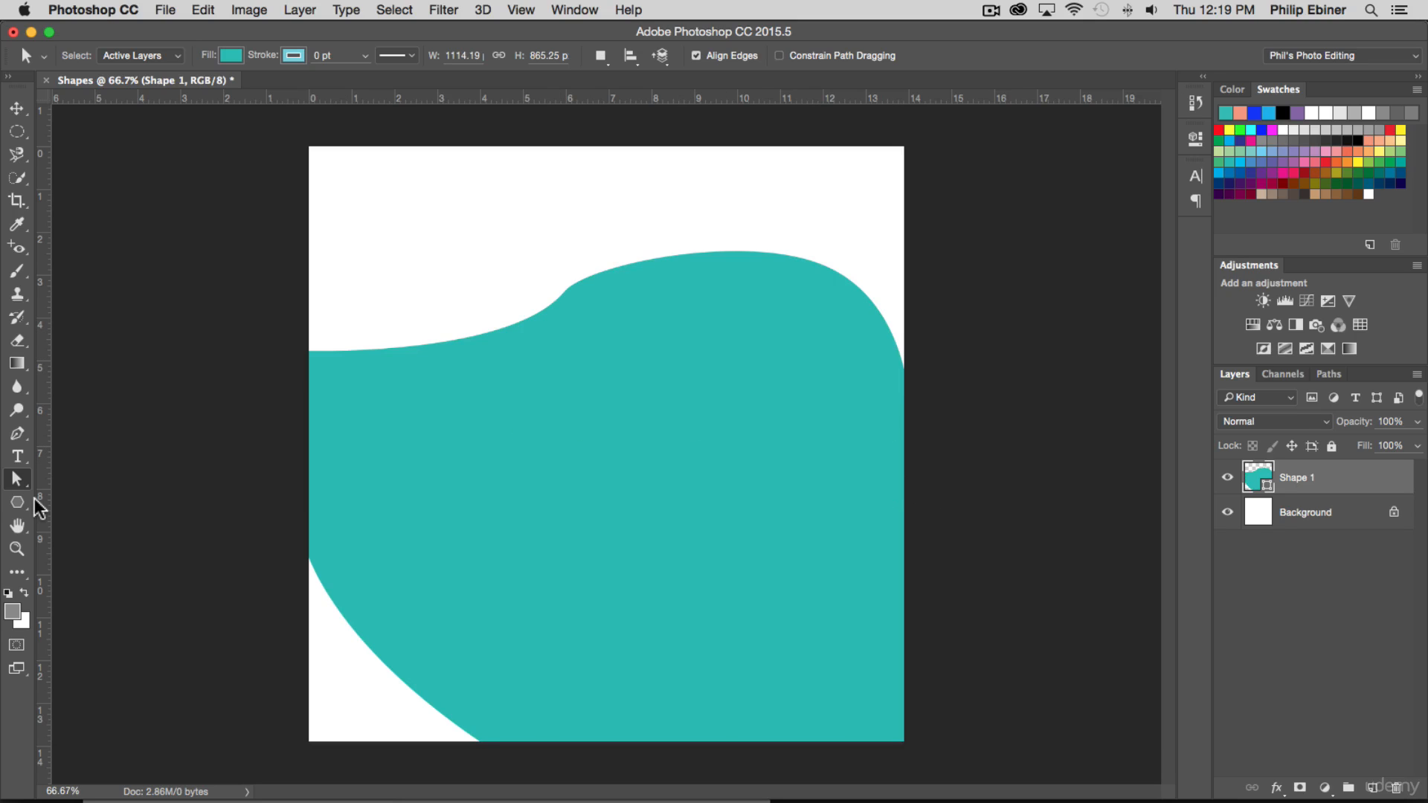
- Hide the Shape 1 layer to clear the canvas
click(18, 433)
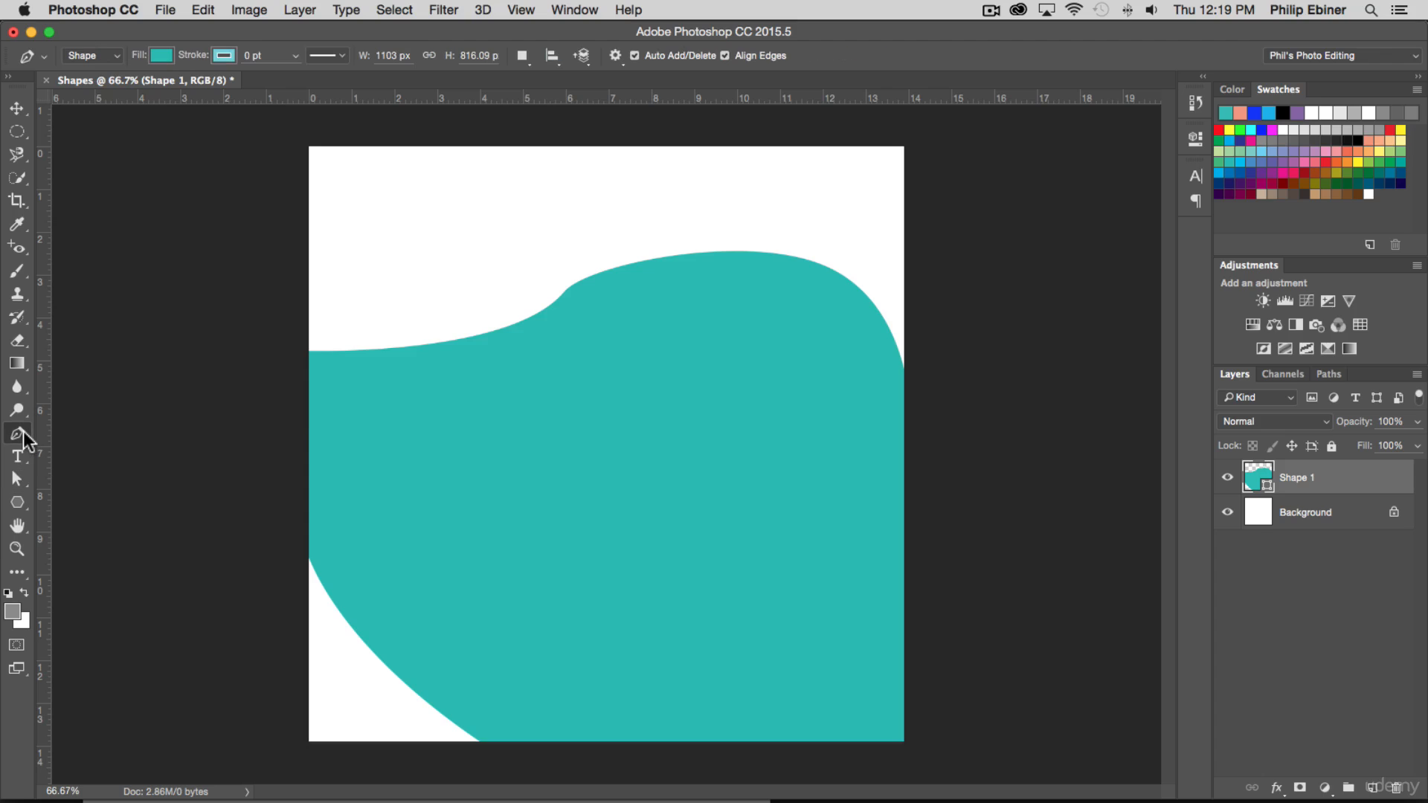
click(30, 433)
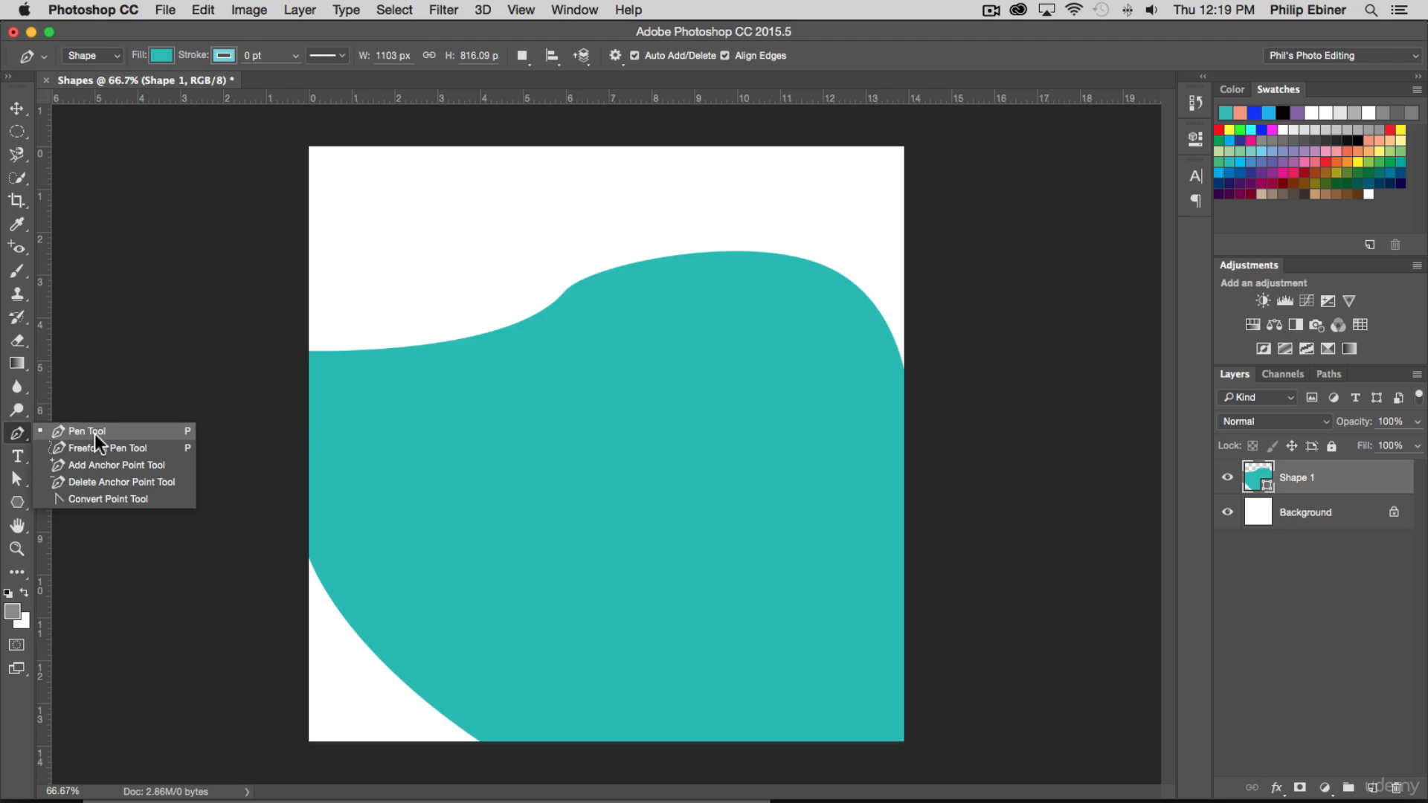
click(12, 438)
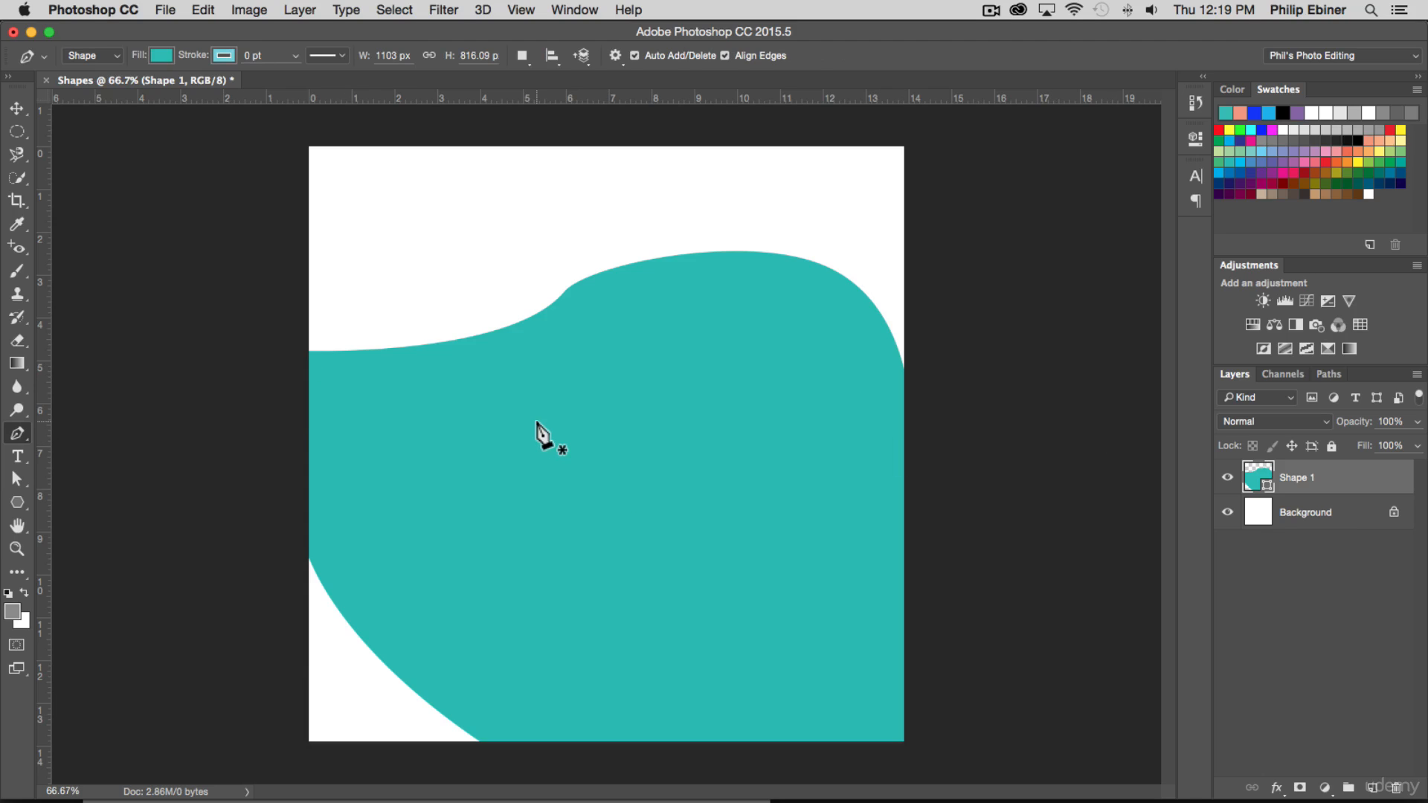
click(17, 108)
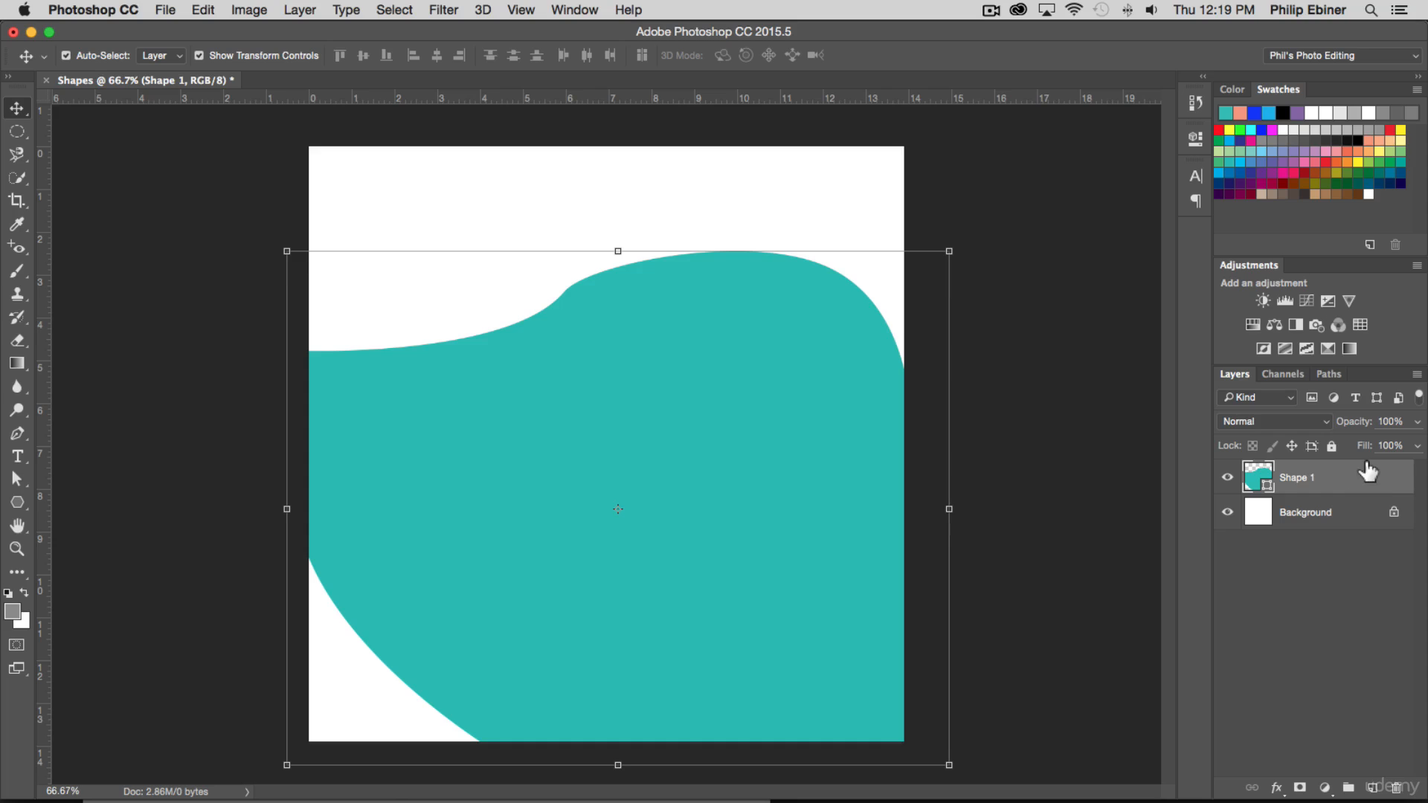
click(1228, 478)
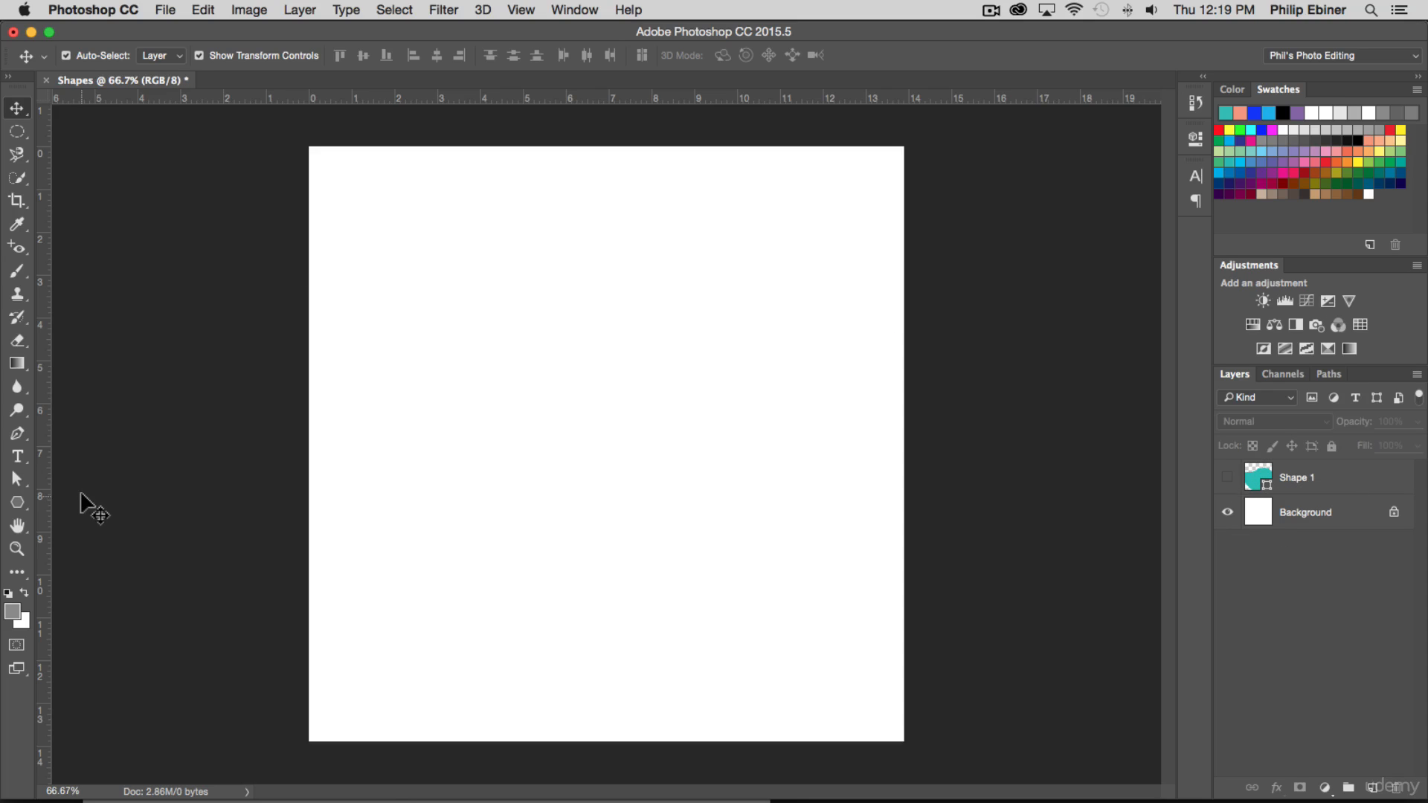
- Draw a closed rounded shape about 303 px tall from two smooth Pen anchors with horizontal direction handles
drag(16, 434, 104, 433)
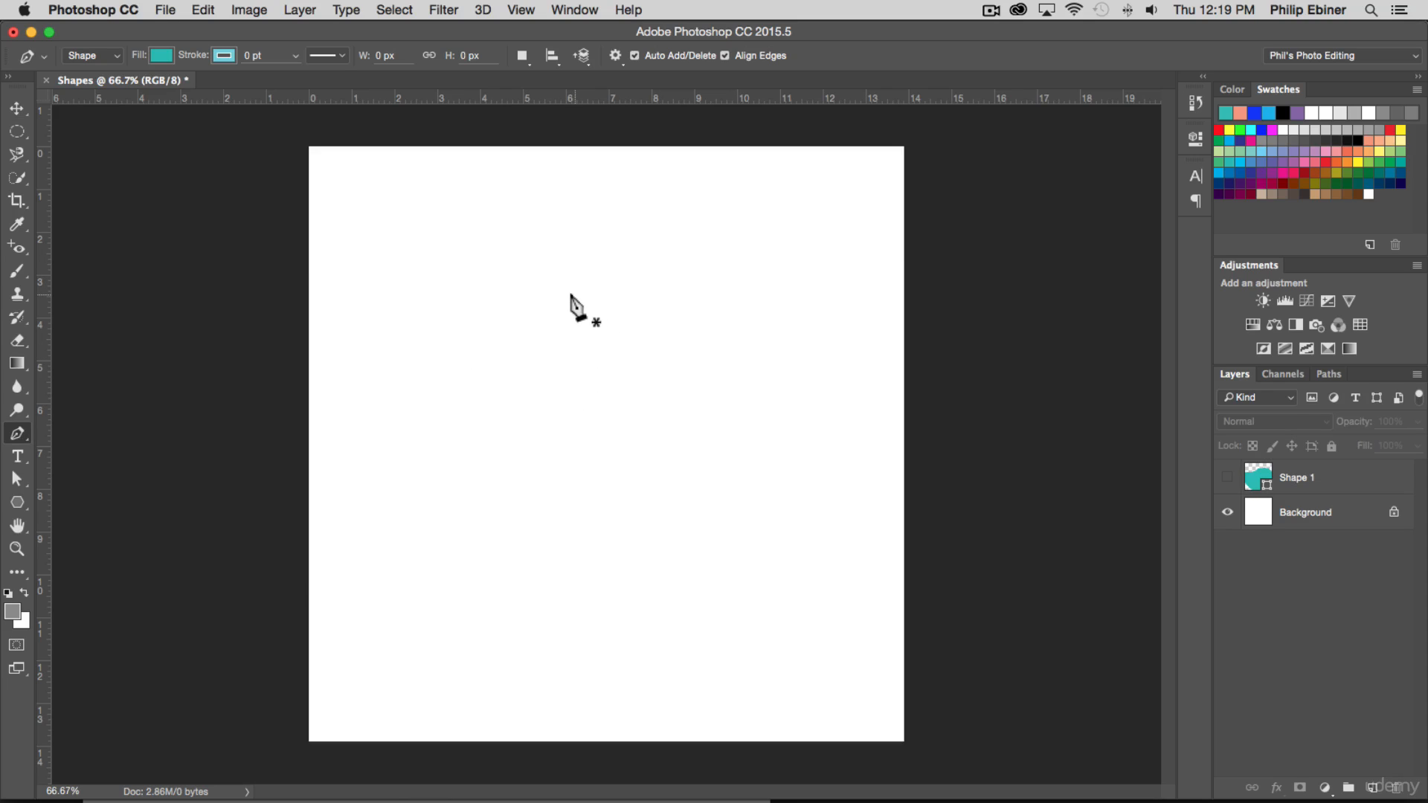
mouse_move(577, 312)
mouse_down()
mouse_move(660, 309)
mouse_move(582, 310)
mouse_up()
drag(679, 314, 601, 311)
drag(651, 311, 685, 311)
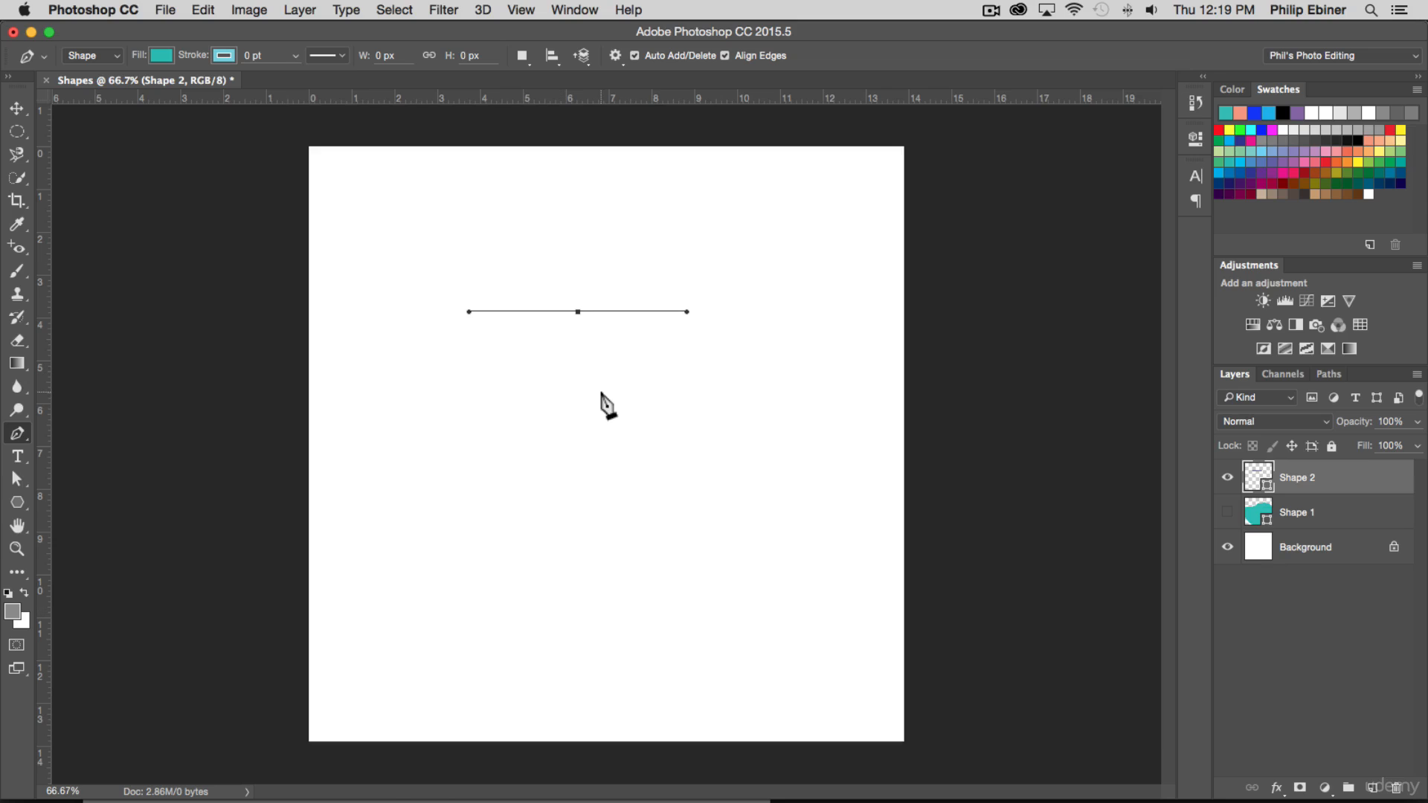
click(583, 493)
drag(562, 492, 477, 491)
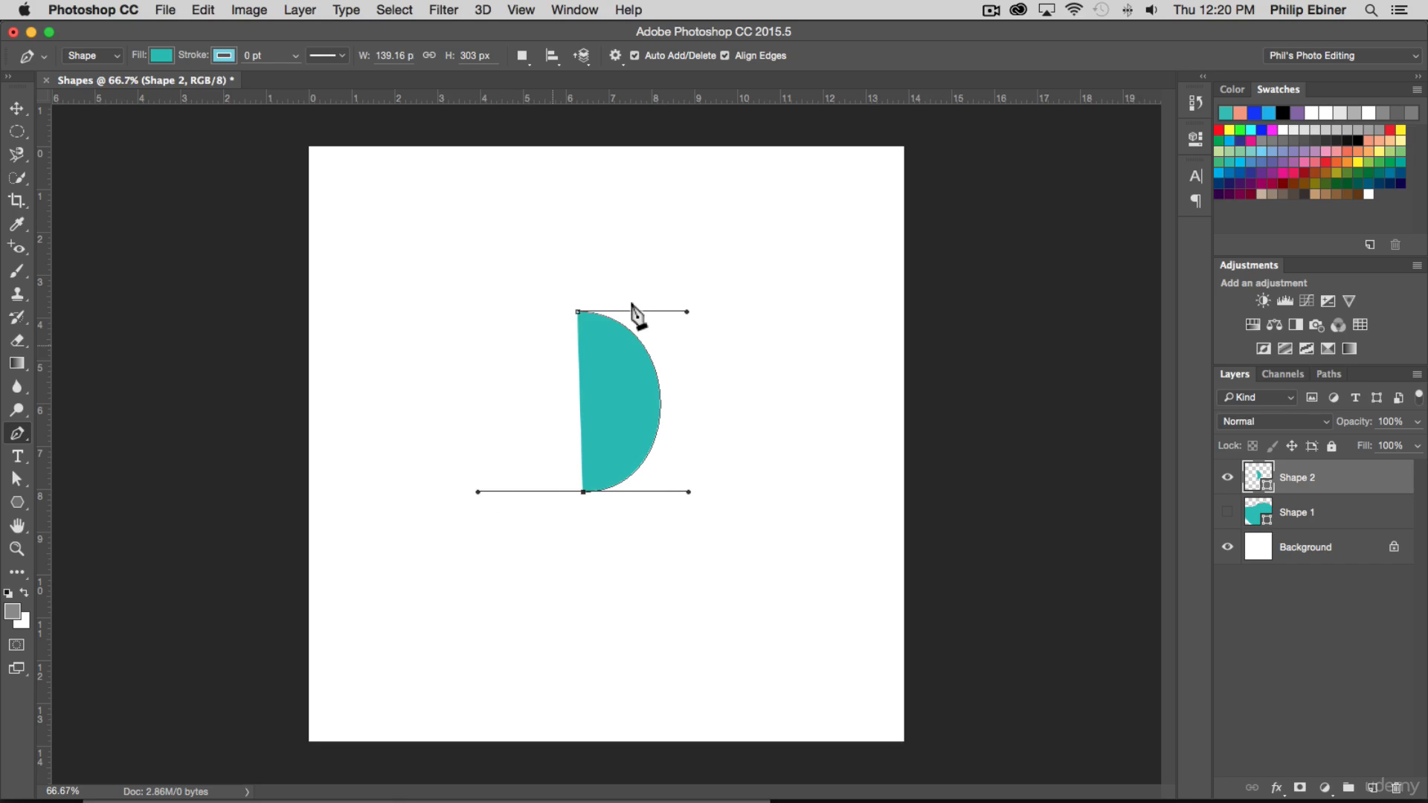
drag(577, 313, 698, 308)
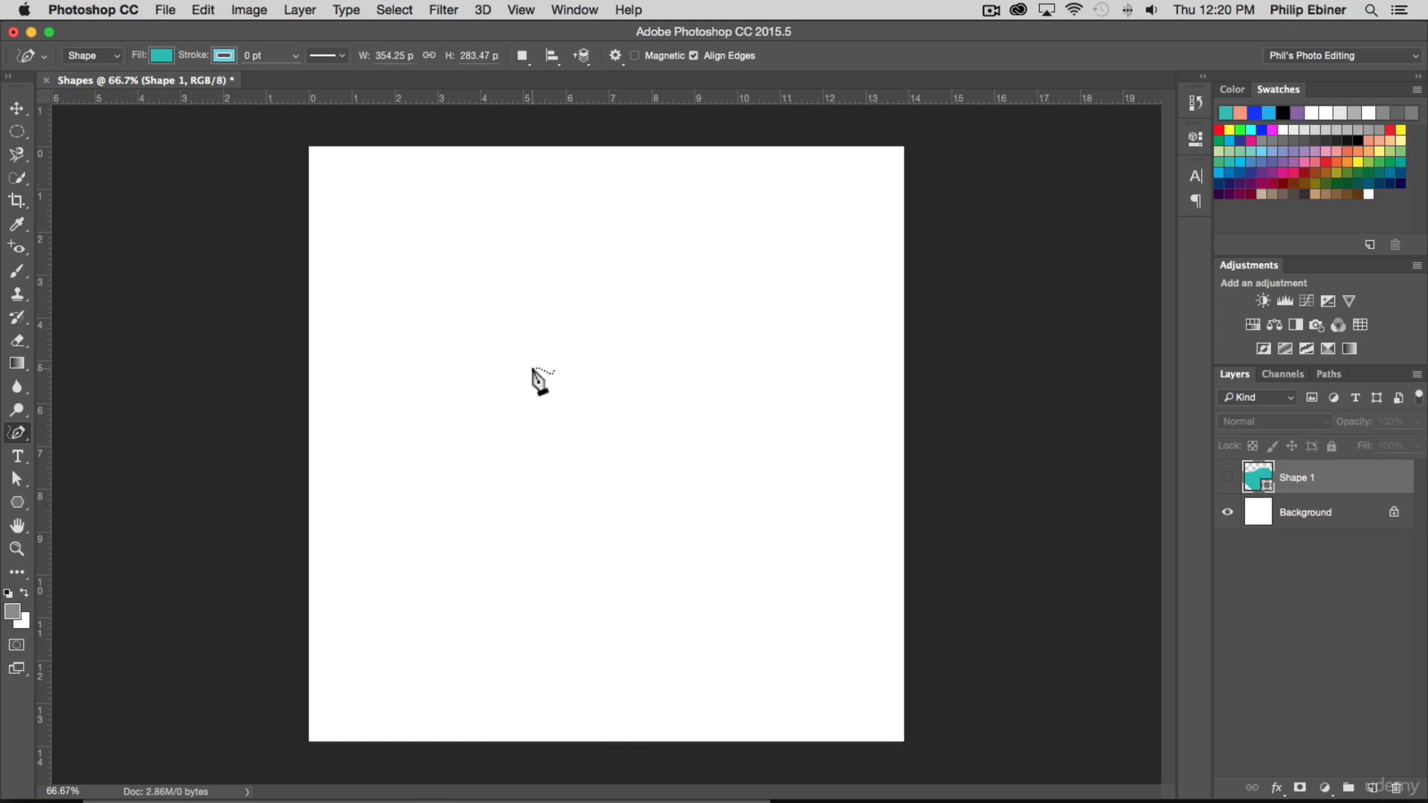
- Draw a closed teal blob about 407 by 327 px on a new shape layer with the Freeform Pen tool
drag(16, 440, 122, 446)
click(1227, 537)
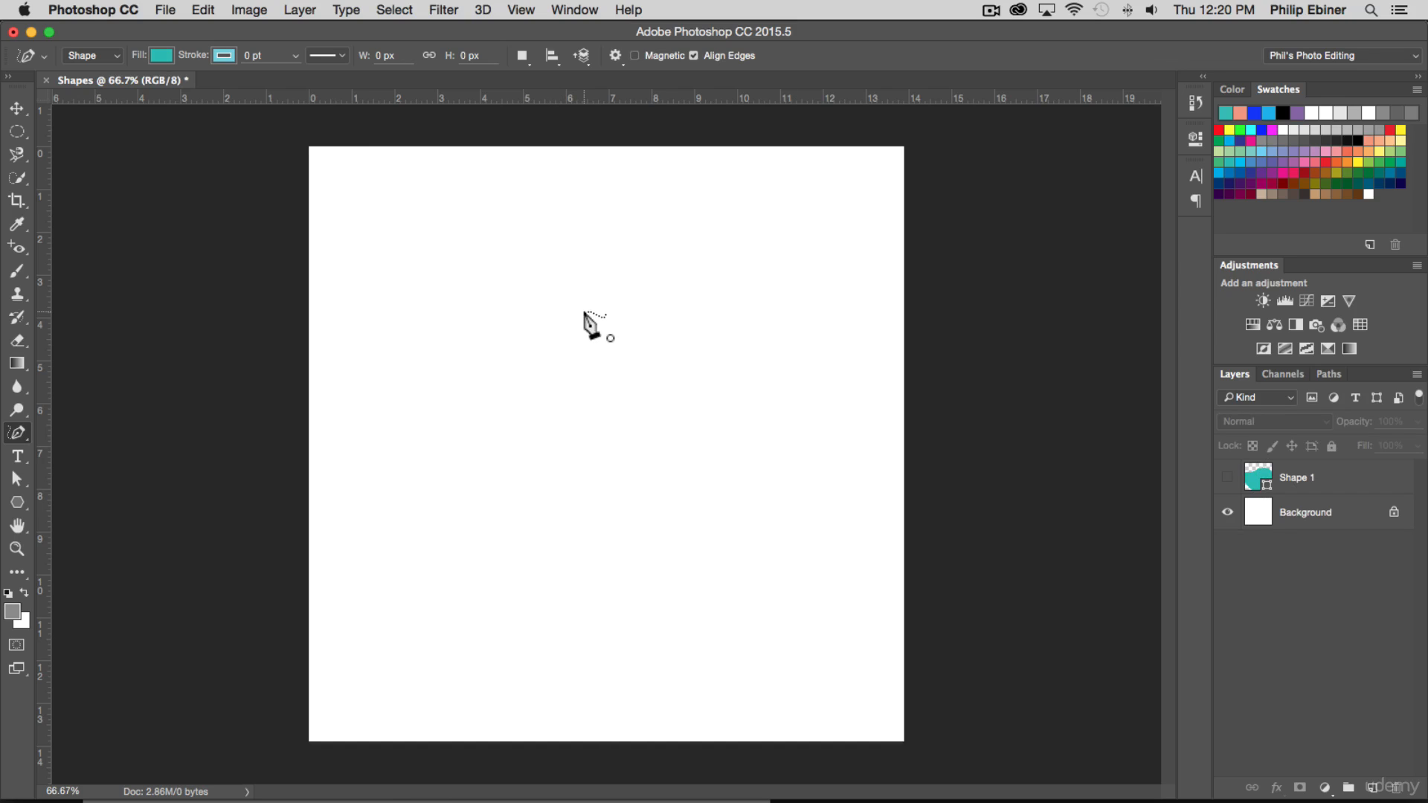
mouse_move(584, 313)
mouse_down()
mouse_move(518, 305)
mouse_move(460, 370)
mouse_move(474, 450)
mouse_move(535, 485)
mouse_move(639, 493)
mouse_move(679, 476)
mouse_move(699, 429)
mouse_move(689, 386)
mouse_move(585, 313)
mouse_up()
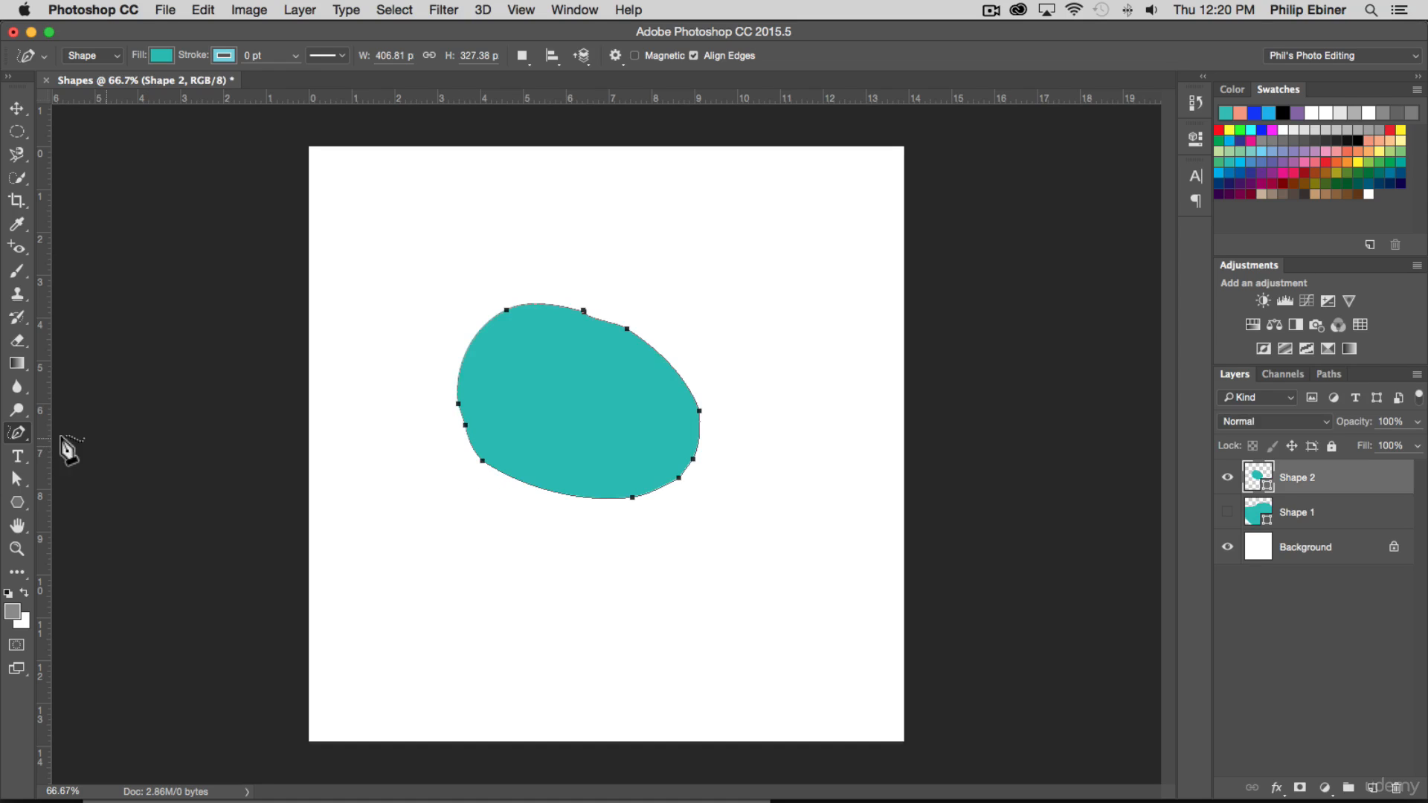
- Use Direct Selection to pull the blob's left anchor outward, push its upper-edge anchors inward and swing the upper-right curve's direction handle down and outward
click(16, 434)
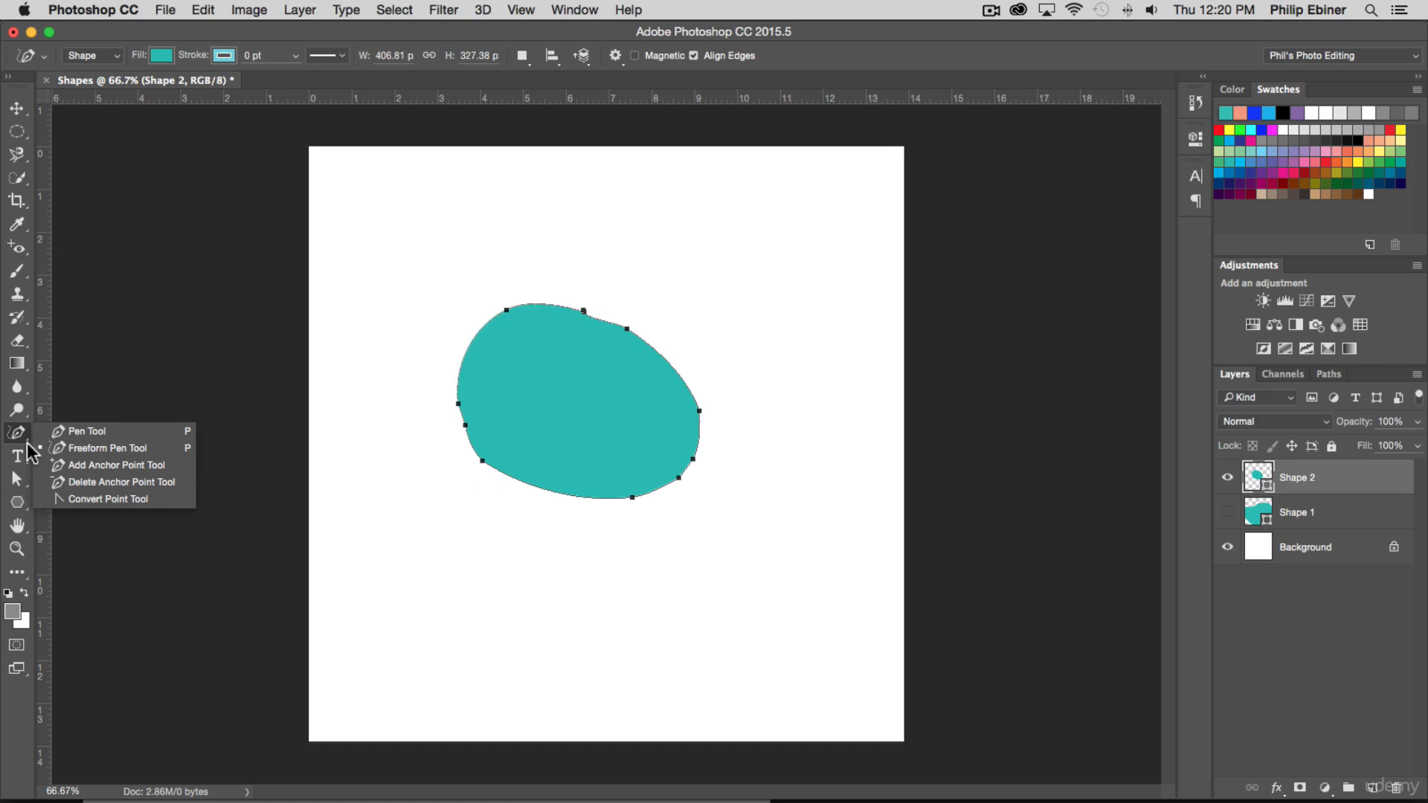
click(18, 435)
click(16, 480)
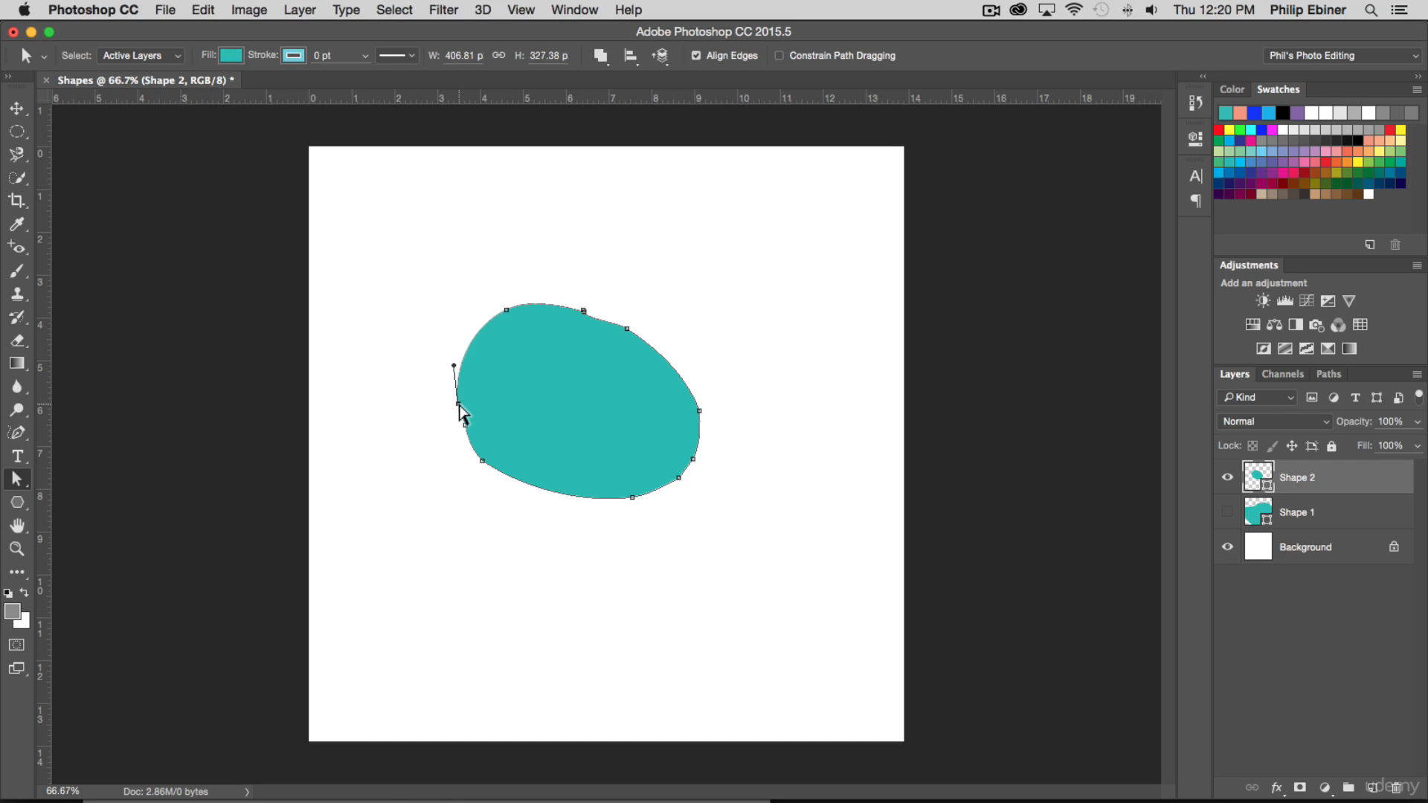
drag(459, 405, 431, 371)
drag(584, 312, 547, 336)
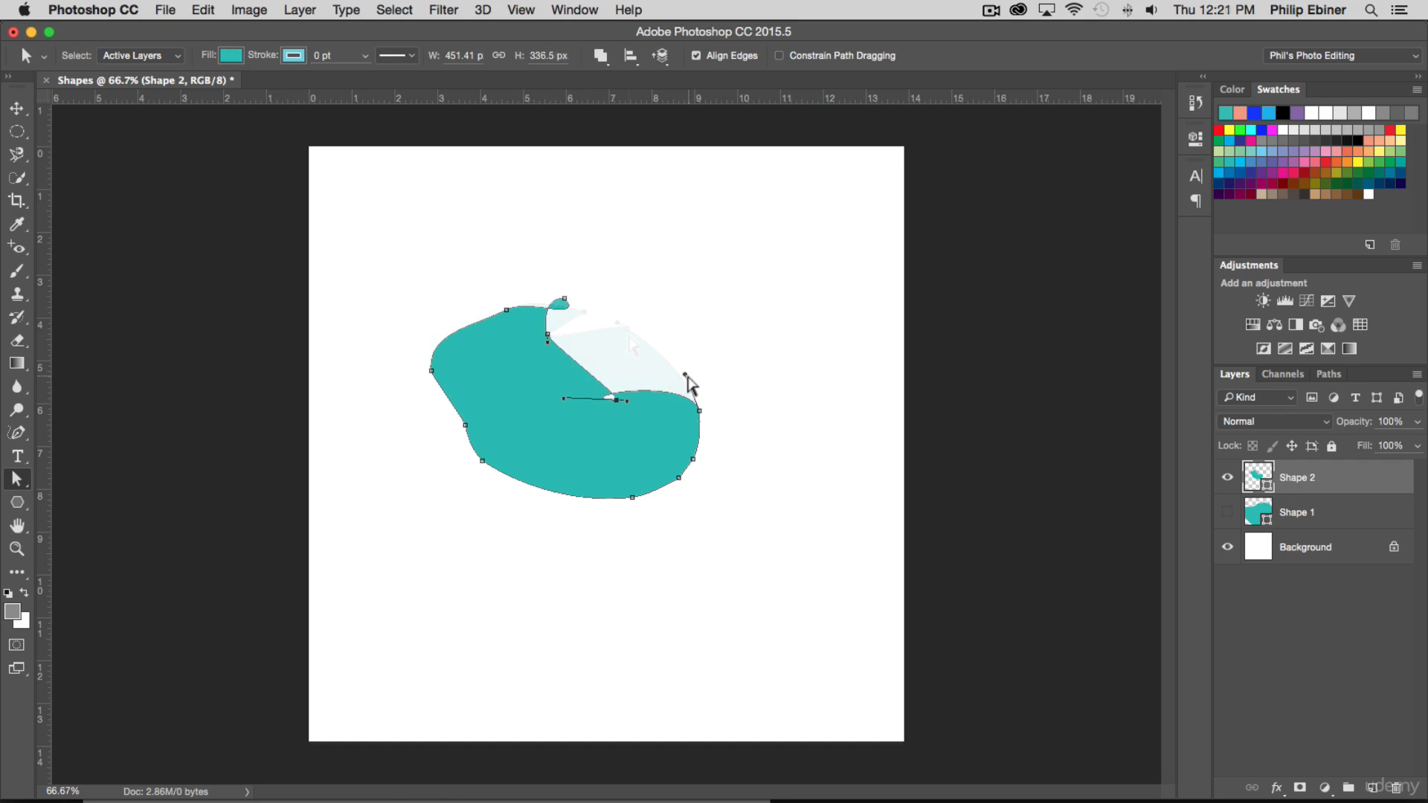
drag(686, 375, 774, 477)
- Stretch the bottom anchor's direction handle far left and swing the lower-left anchor's handle up past the shape's left side, then deselect the path
click(630, 504)
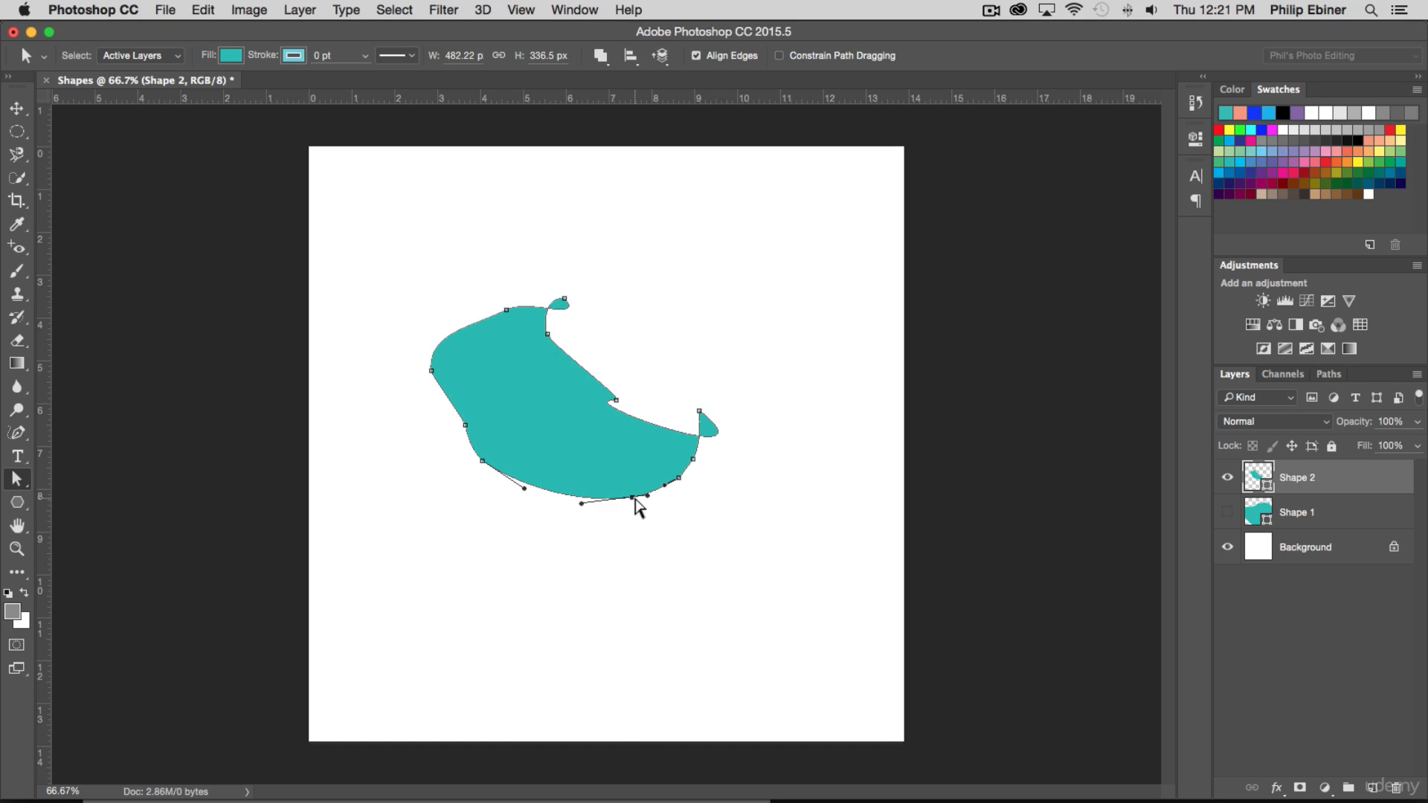
drag(654, 503, 381, 545)
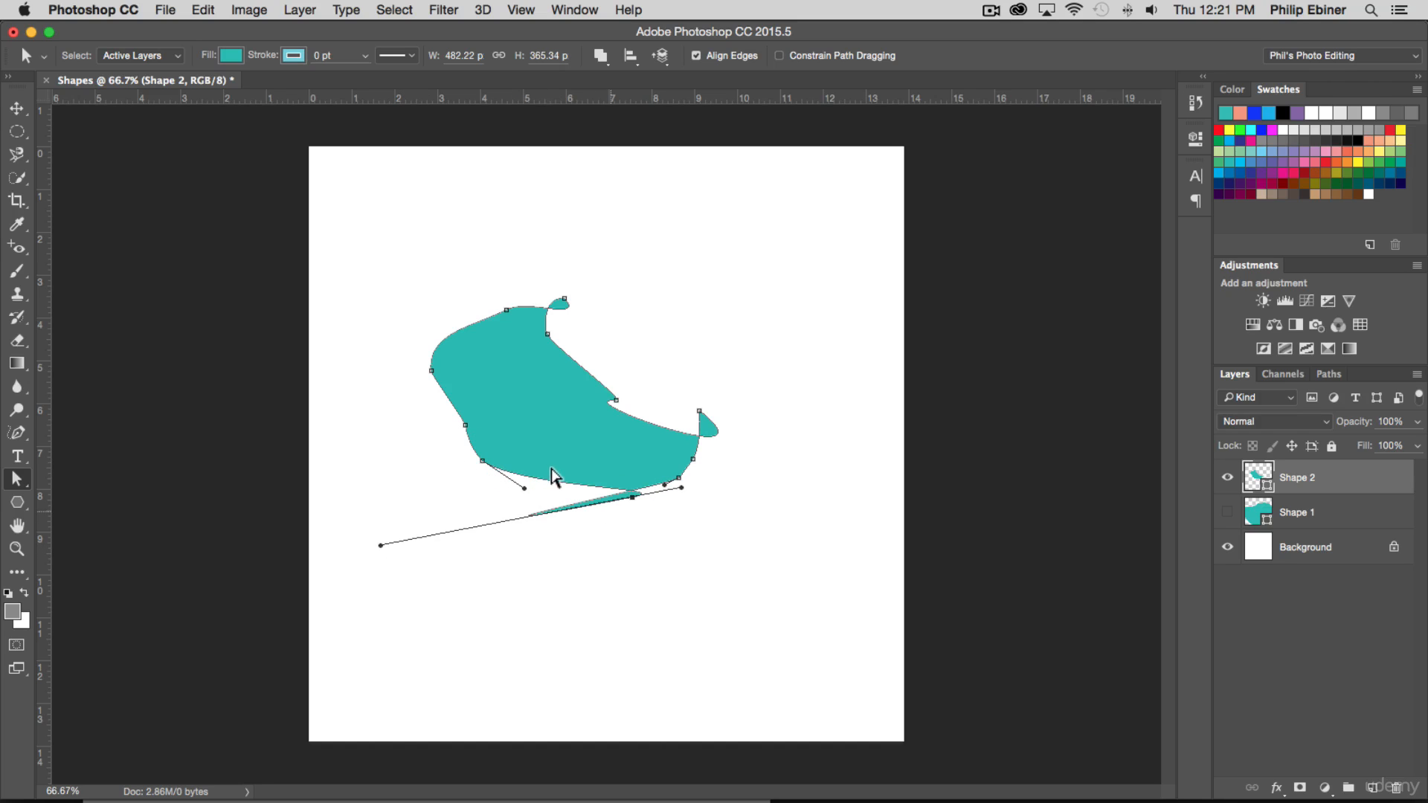
click(483, 461)
drag(525, 490, 311, 300)
click(954, 293)
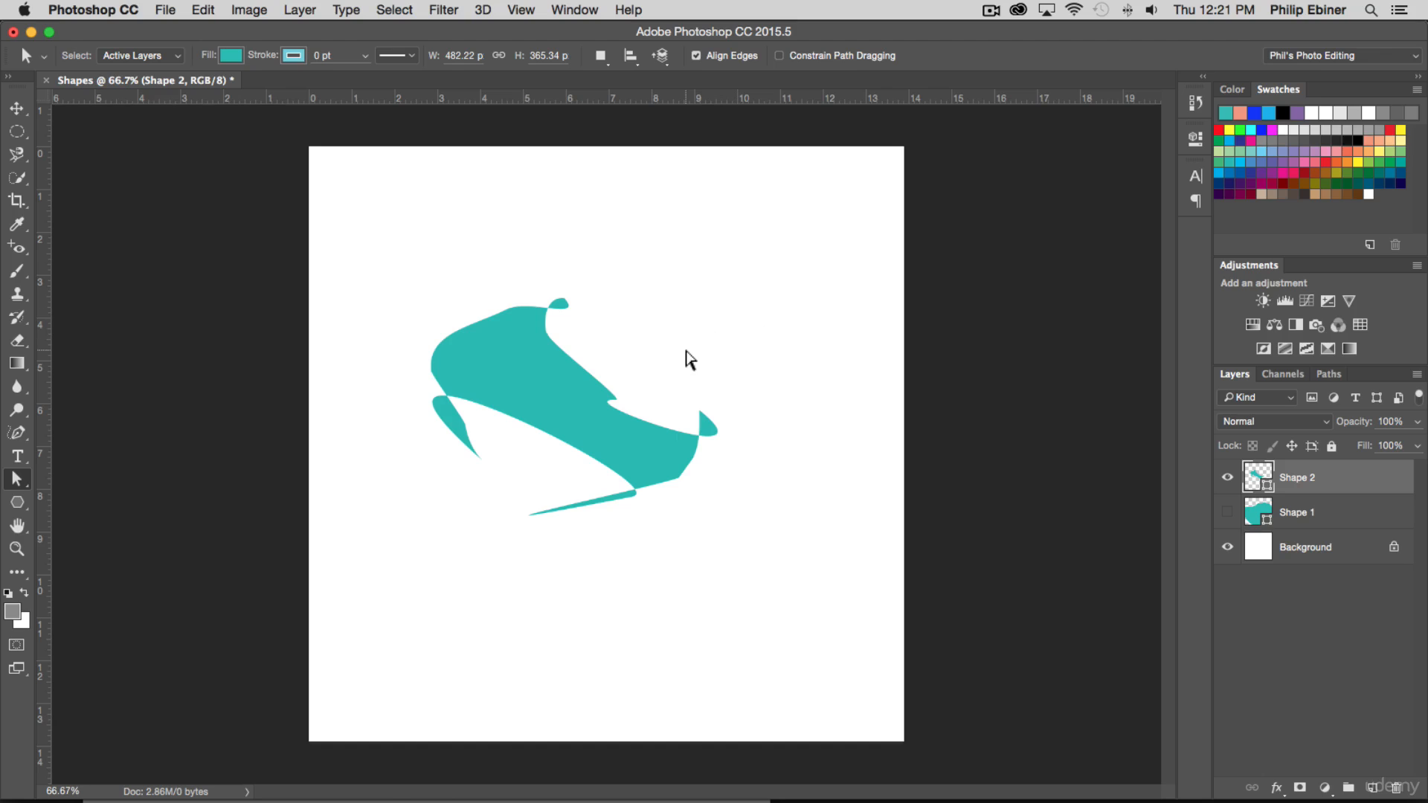
- Reselect the Shape 2 path and the segment between its two bottom anchors, then switch to the Move tool and deselect the layer
click(568, 380)
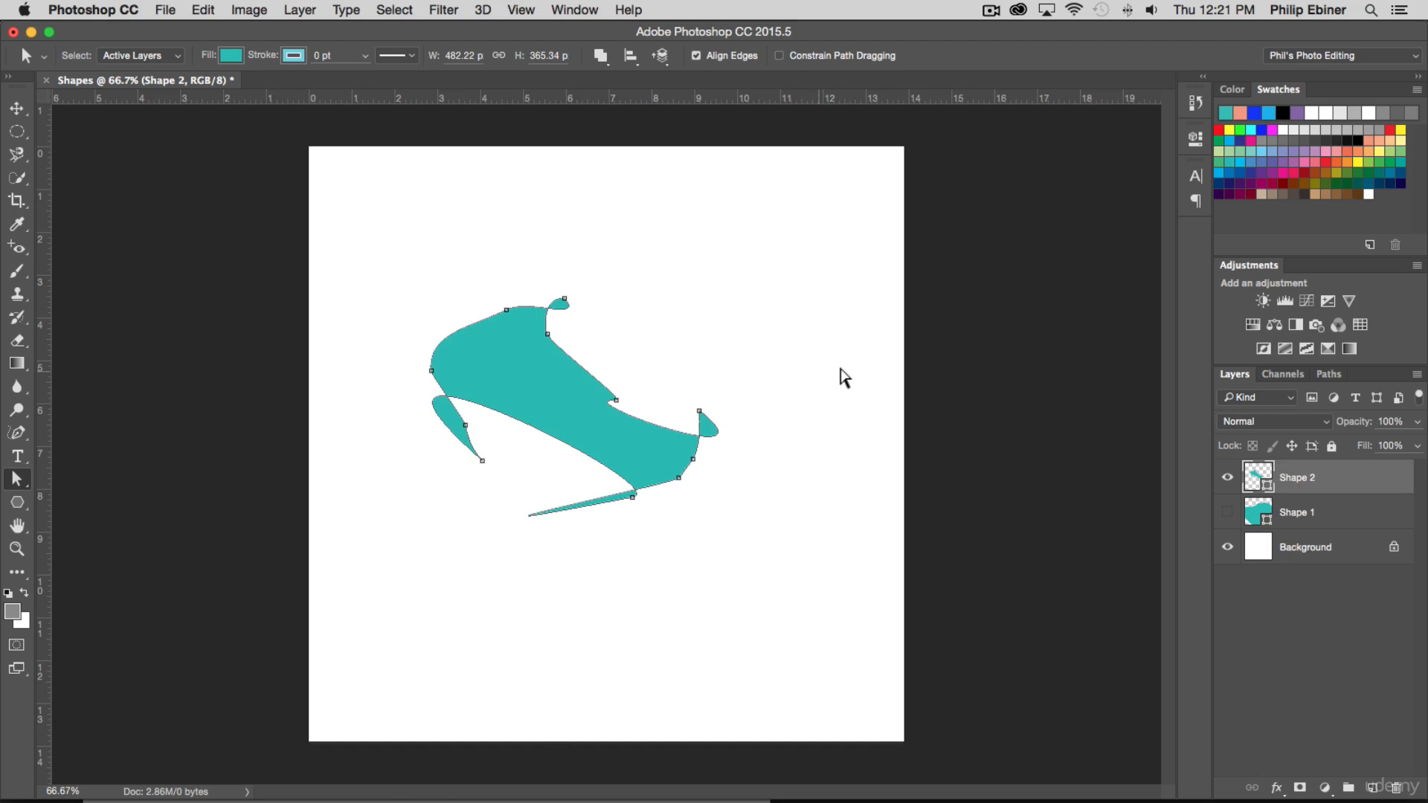
drag(530, 383, 599, 414)
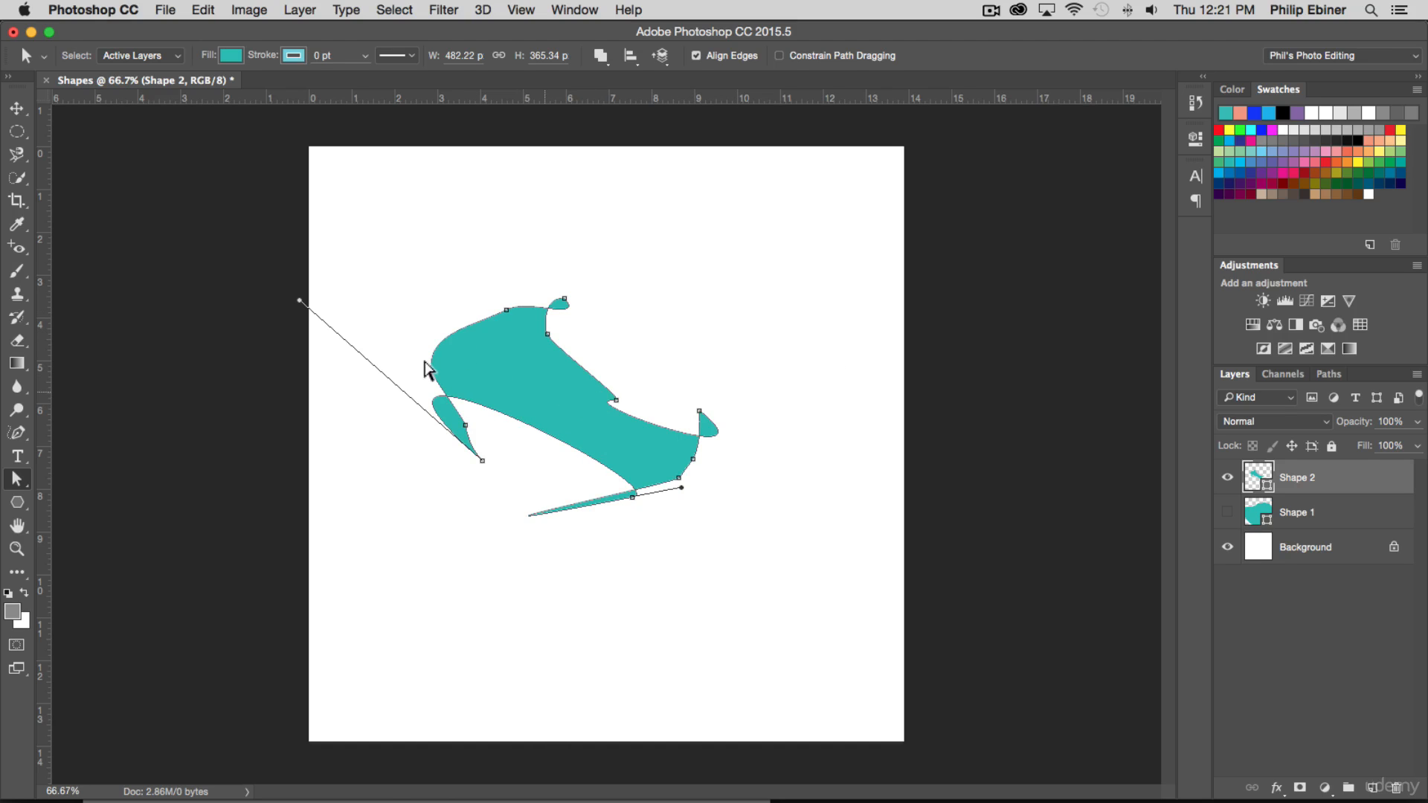
click(17, 108)
click(746, 290)
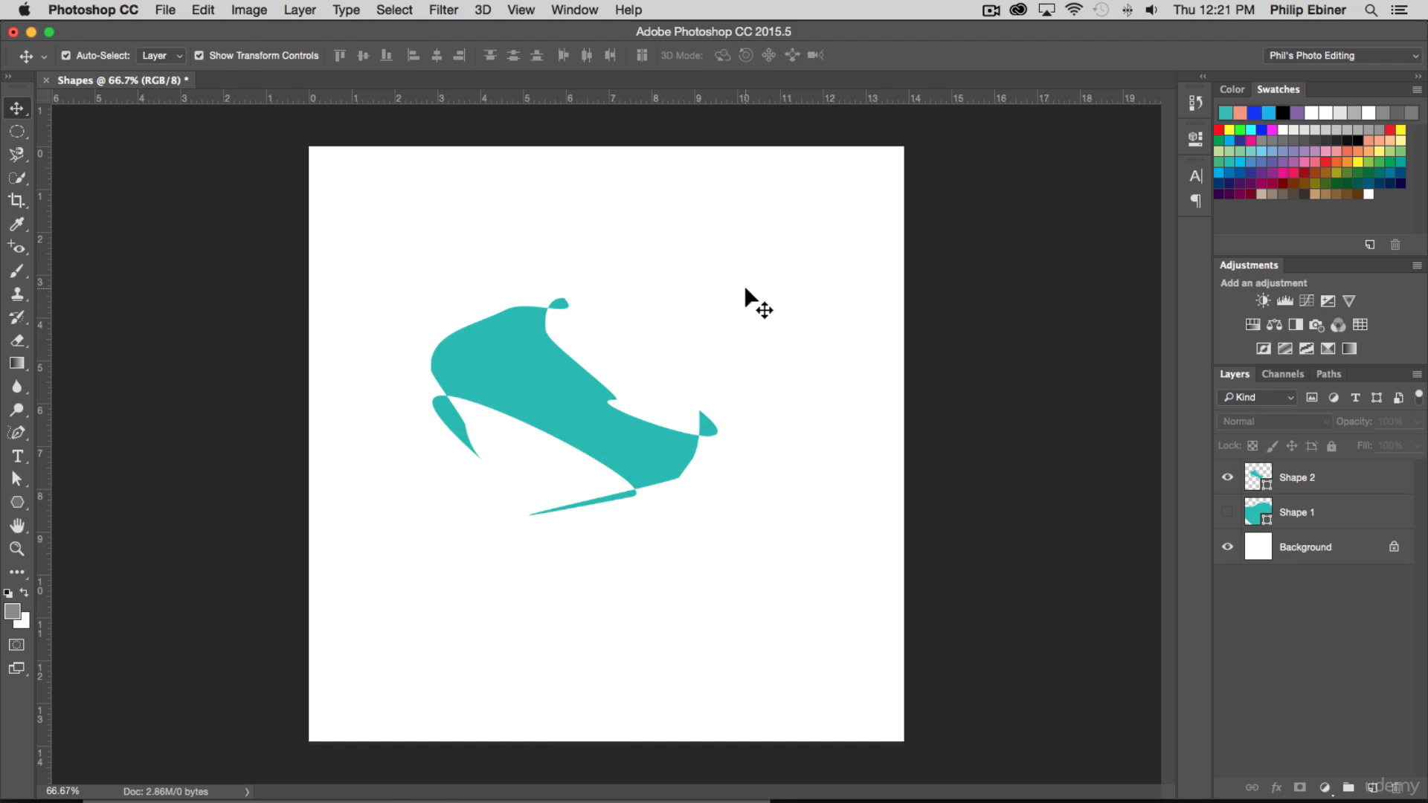